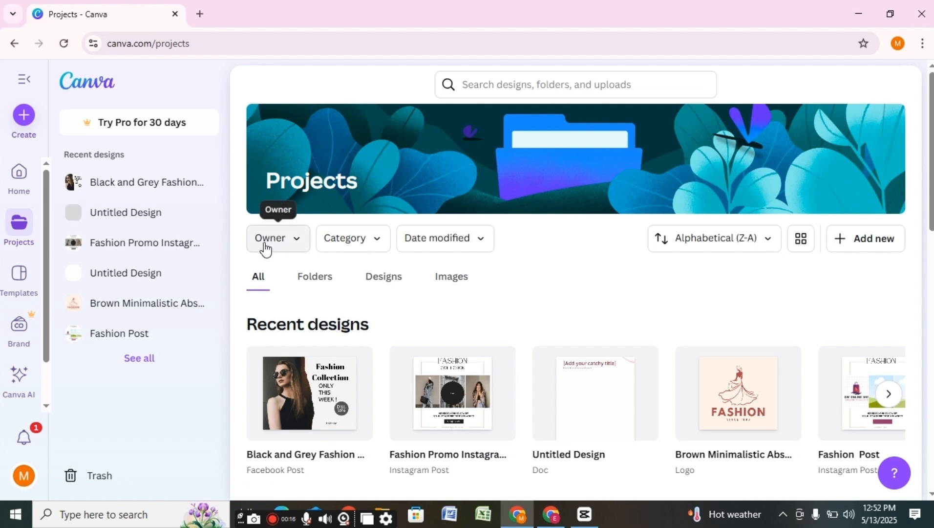
# - Check the Owner filter options, then browse the Category filter list
pyautogui.click(293, 244)
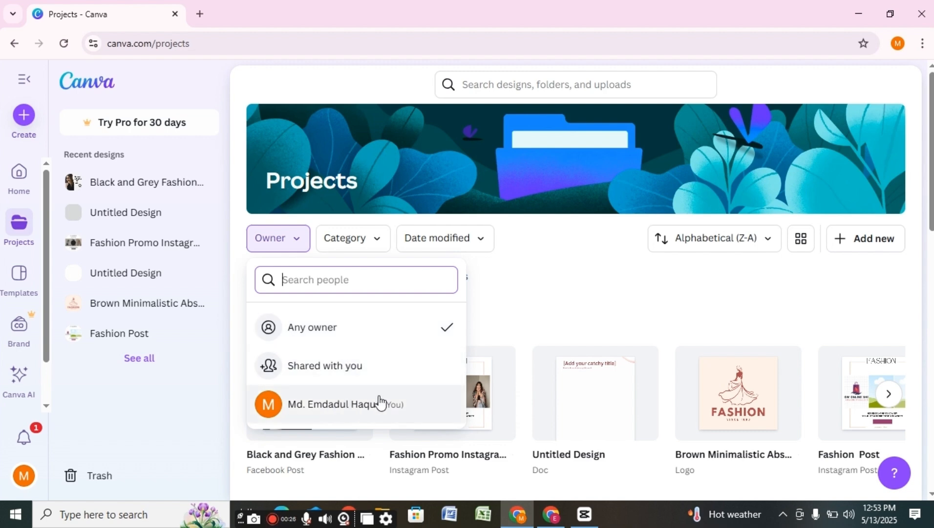
pyautogui.click(381, 242)
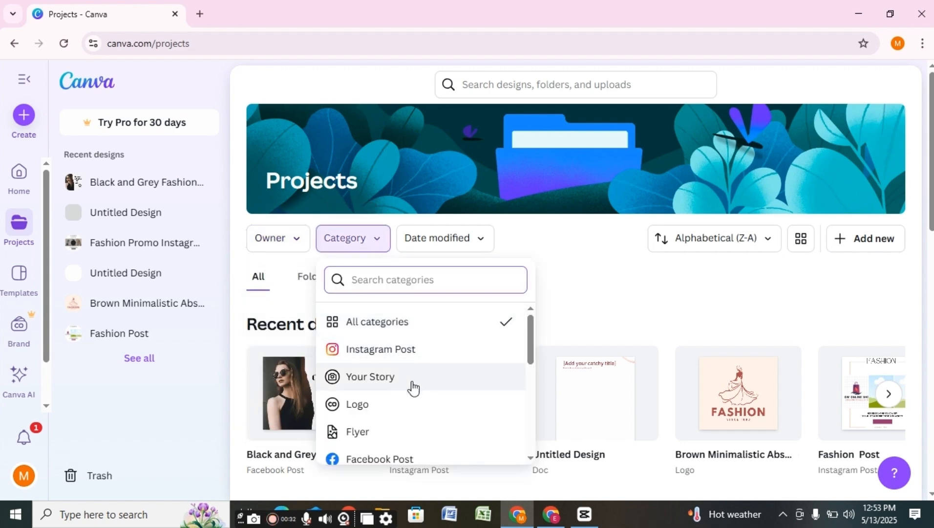
pyautogui.moveTo(529, 335); pyautogui.dragTo(505, 209)
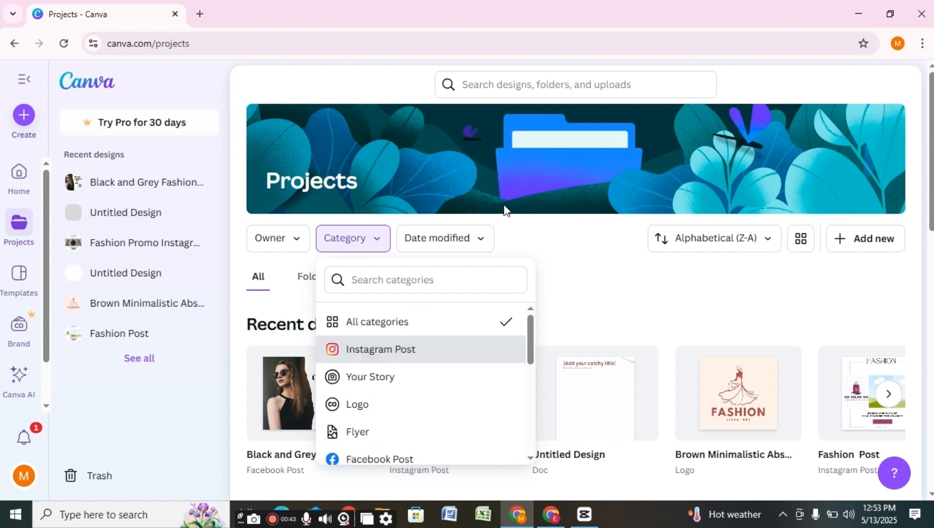
# - Filter the projects by Date modified: Today first, then Last 90 days
pyautogui.click(485, 239)
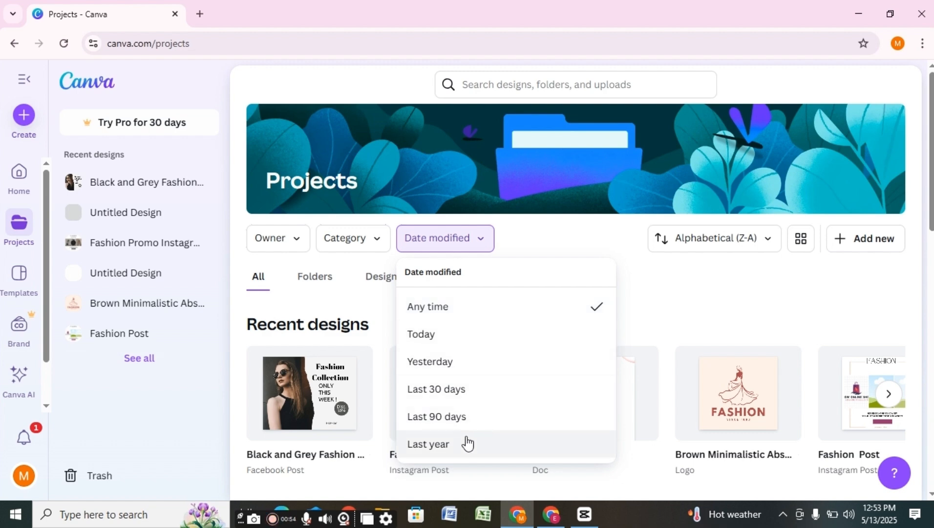
pyautogui.click(450, 336)
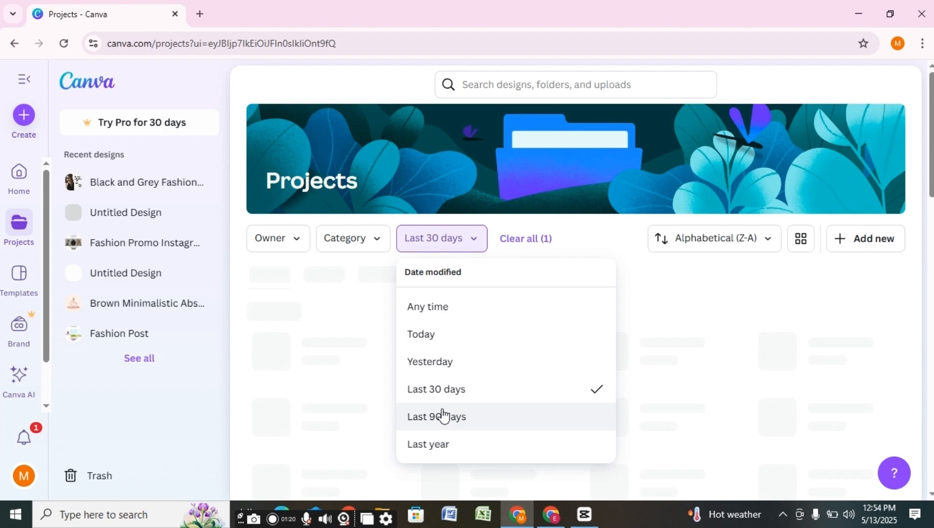
pyautogui.click(443, 416)
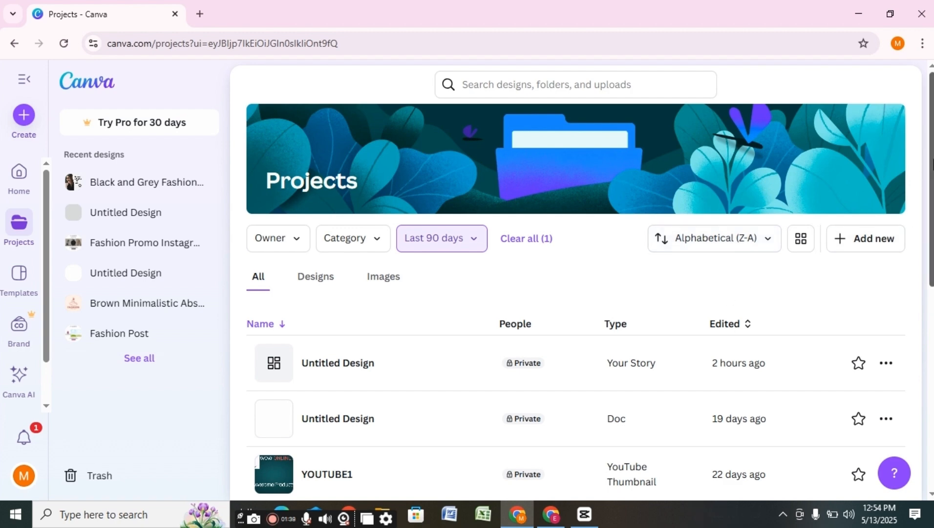
# - Sort the filtered projects by Most relevant, then by Newest edited
pyautogui.scroll(-8, 932, 164)
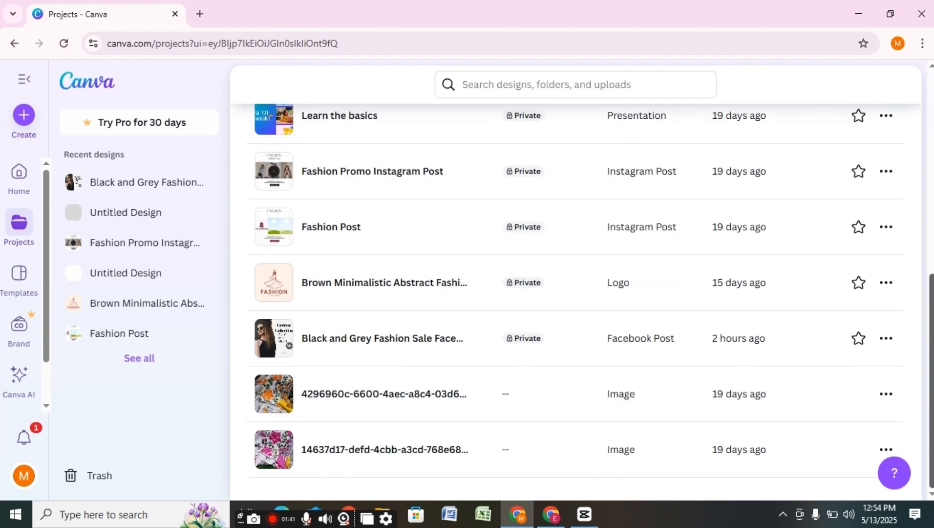
pyautogui.scroll(8, 931, 342)
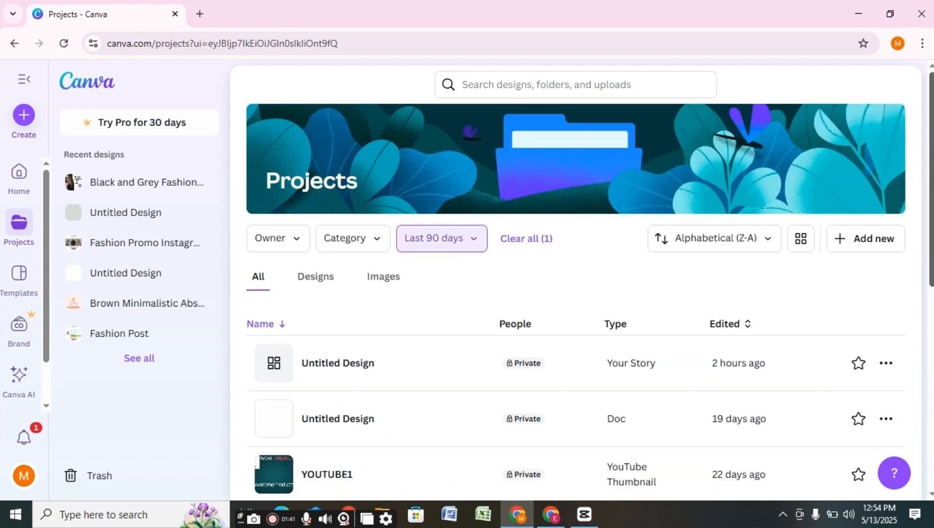
pyautogui.click(762, 239)
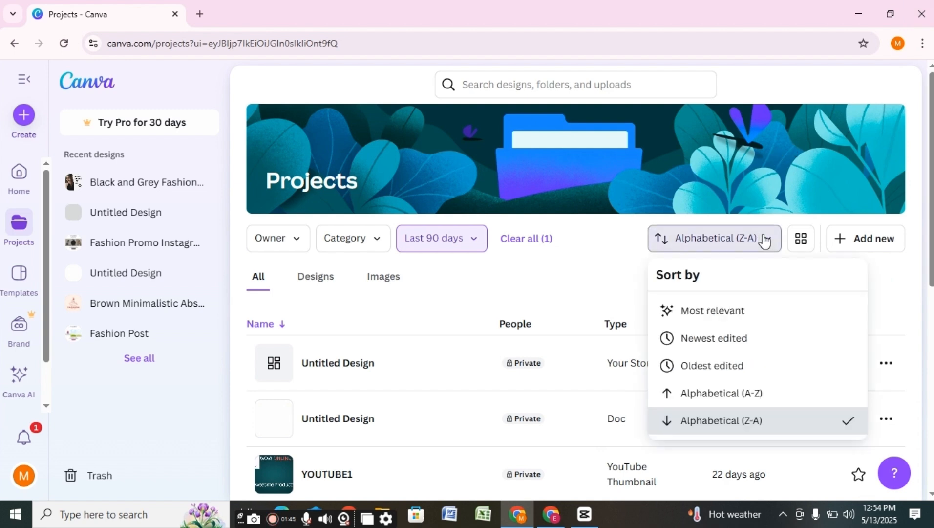
pyautogui.click(740, 310)
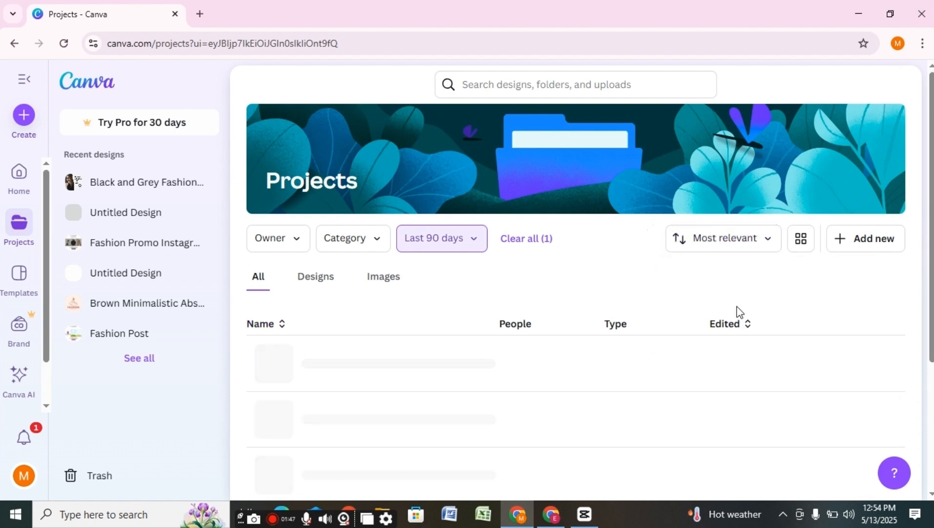
pyautogui.click(766, 240)
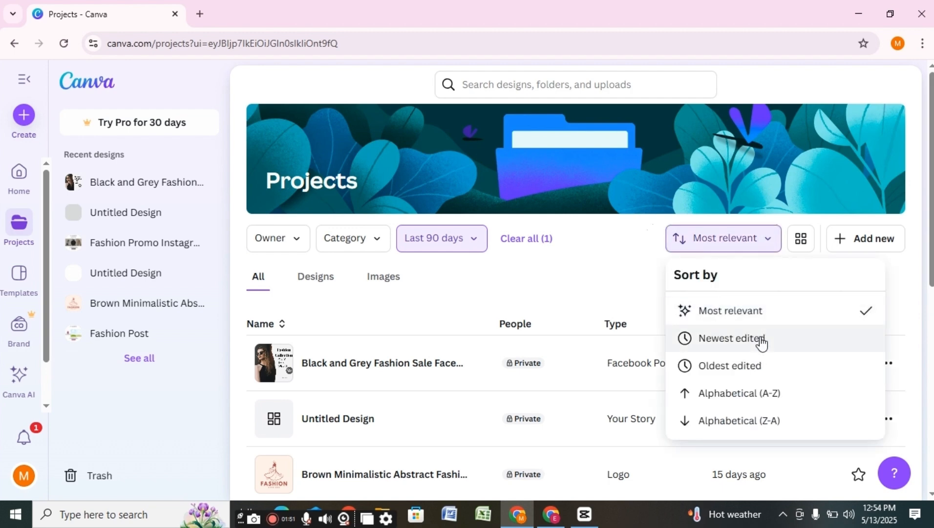
pyautogui.click(762, 338)
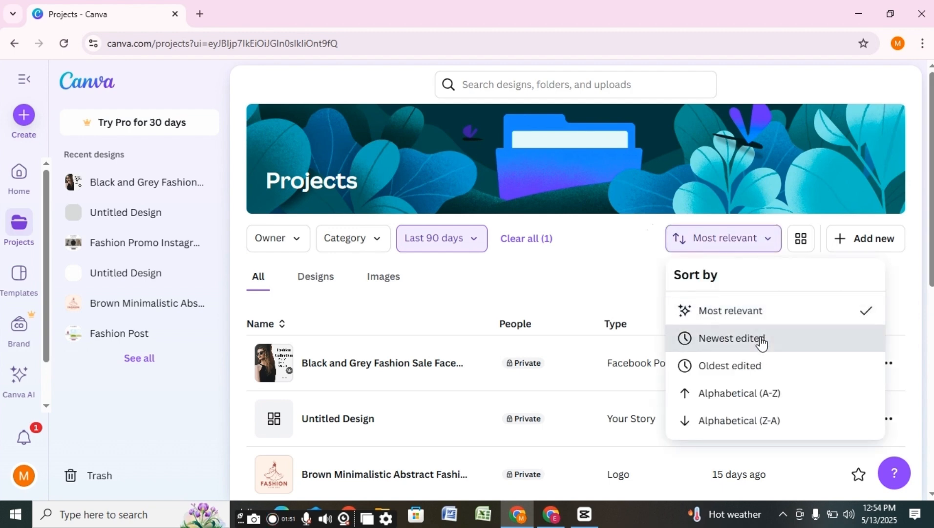
# - Try Oldest edited, then settle on Alphabetical (A-Z) and review the list
pyautogui.click(771, 244)
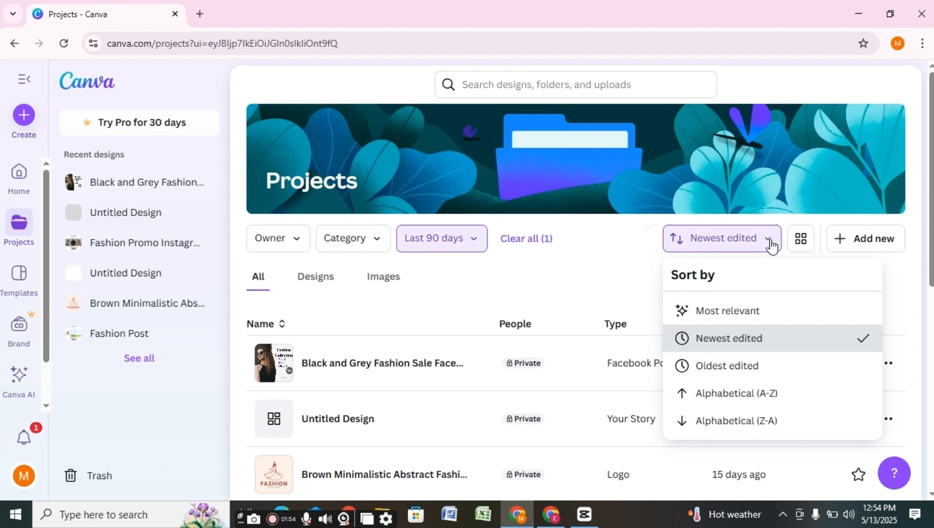
pyautogui.click(755, 367)
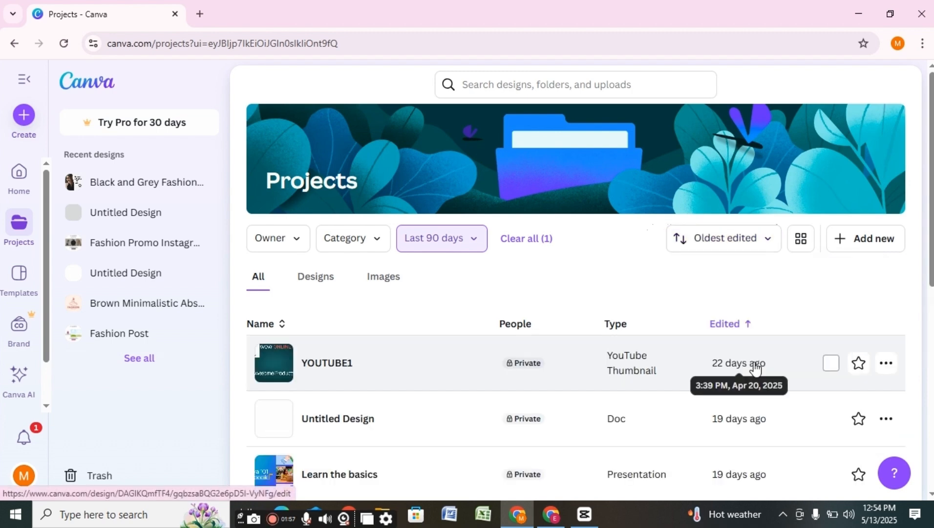
pyautogui.click(769, 245)
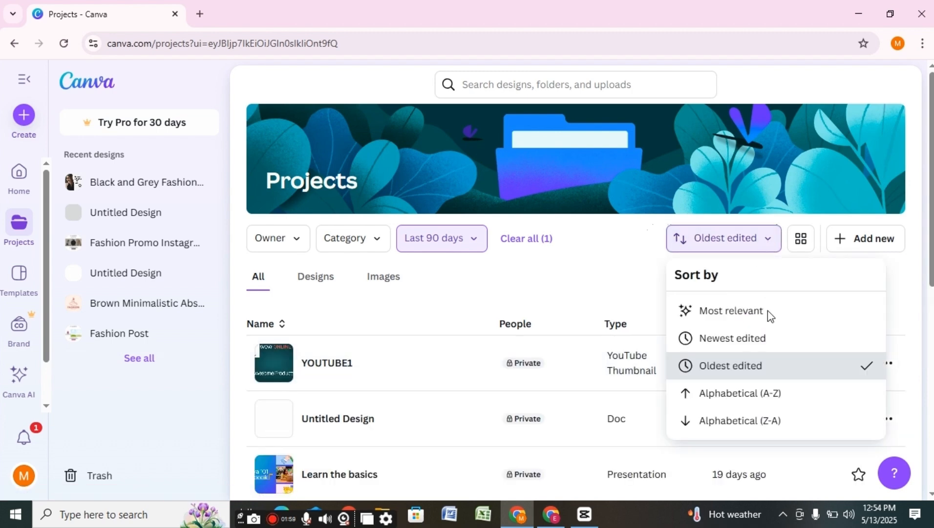
pyautogui.click(769, 394)
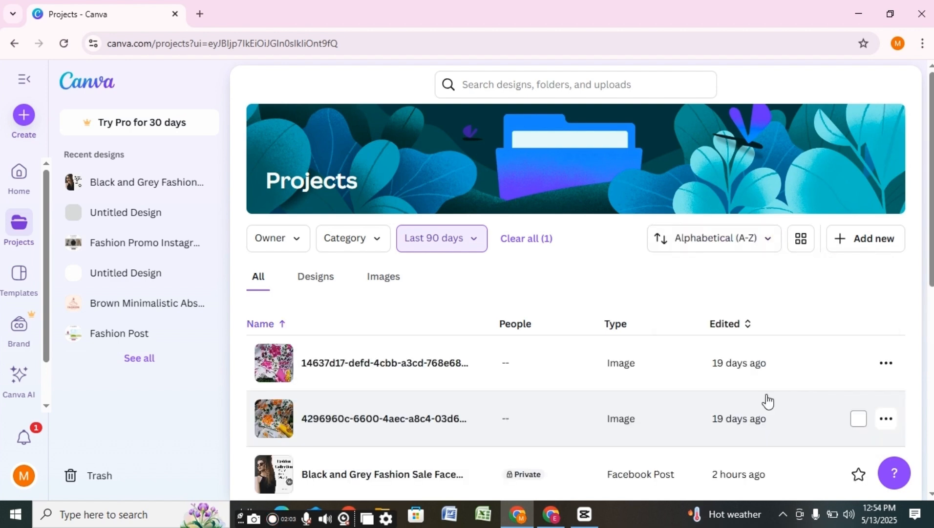
pyautogui.scroll(-4, 928, 176)
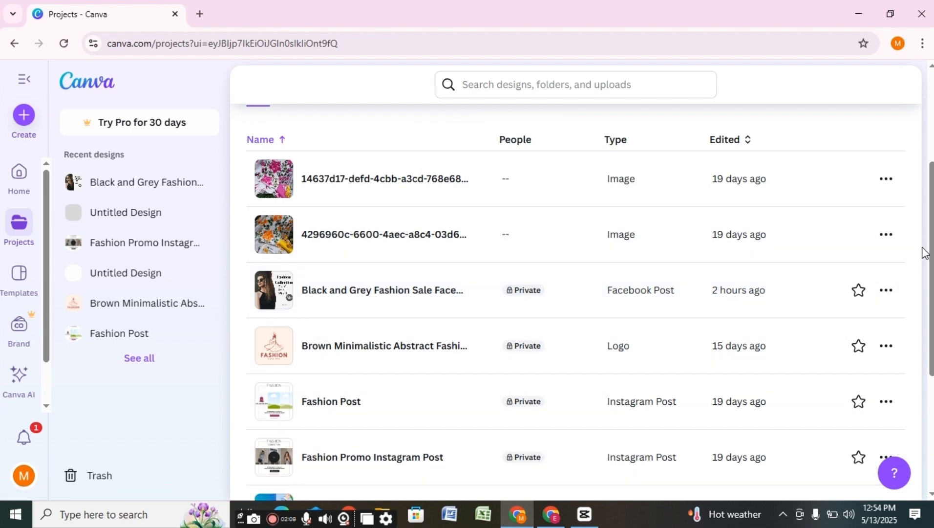
pyautogui.scroll(-5, 928, 238)
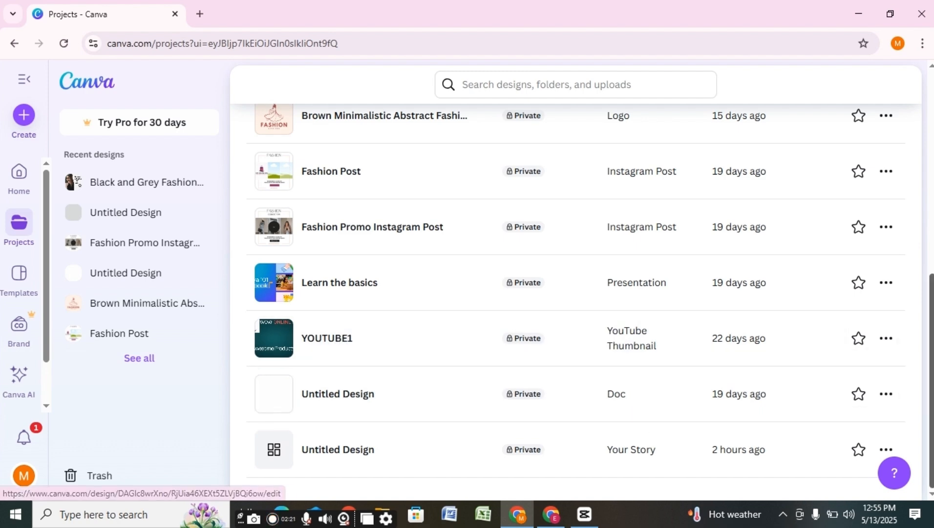
pyautogui.scroll(8, 859, 147)
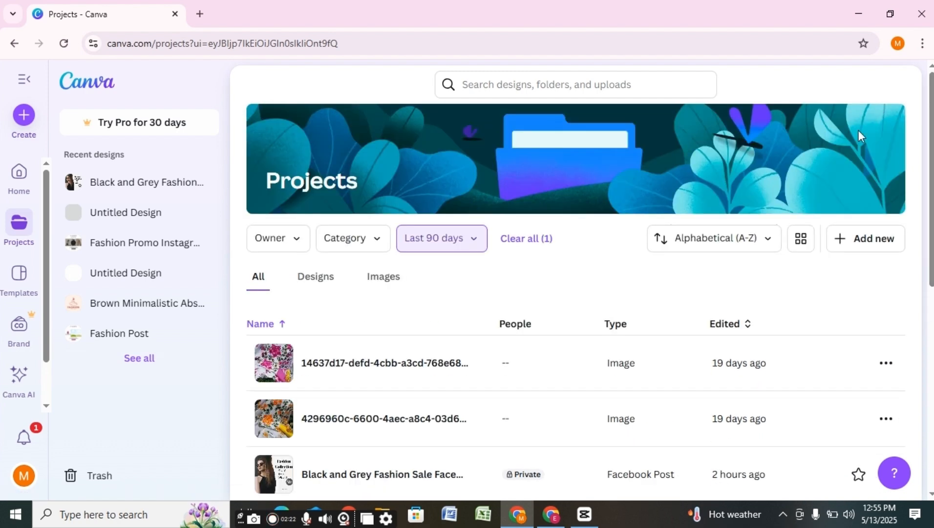
# - Switch the sort to Alphabetical (Z-A) and scroll through the reordered projects
pyautogui.click(765, 237)
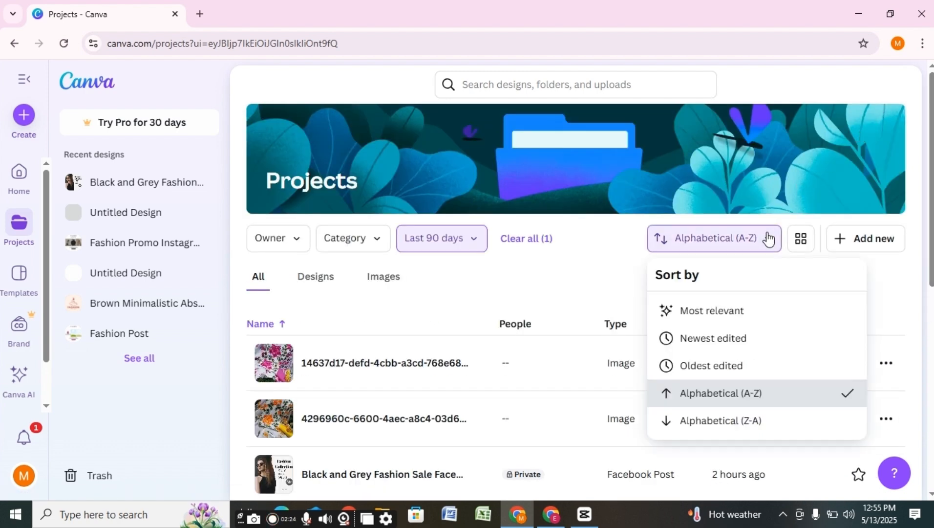
pyautogui.click(723, 420)
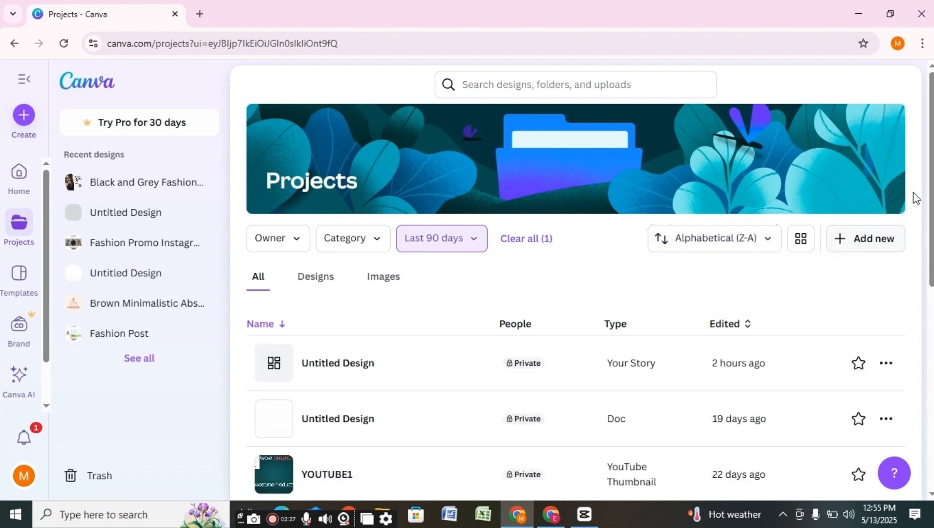
pyautogui.scroll(-3, 930, 150)
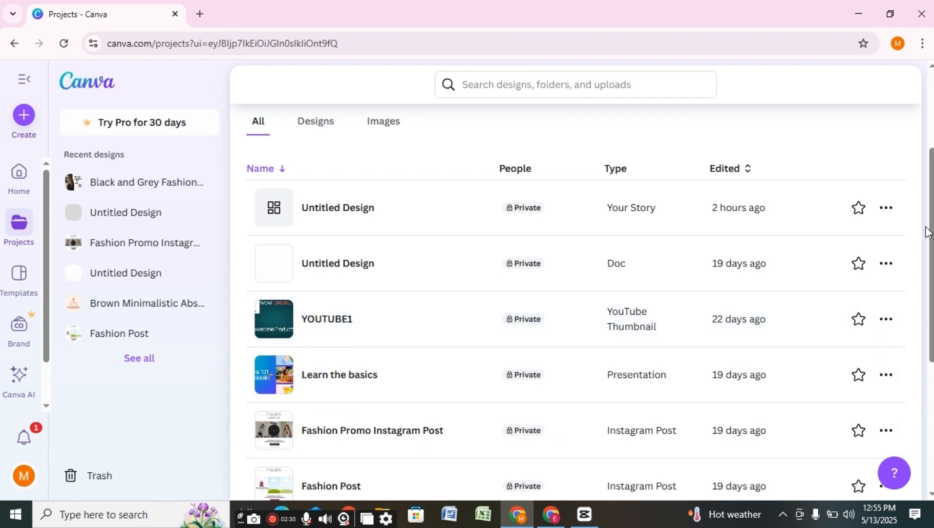
pyautogui.moveTo(932, 242); pyautogui.dragTo(932, 371)
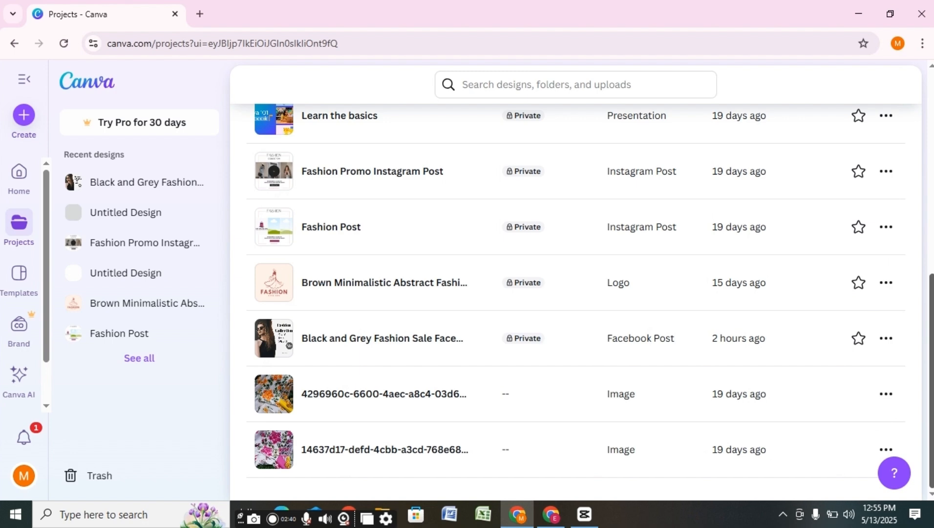
pyautogui.moveTo(932, 439); pyautogui.dragTo(932, 238)
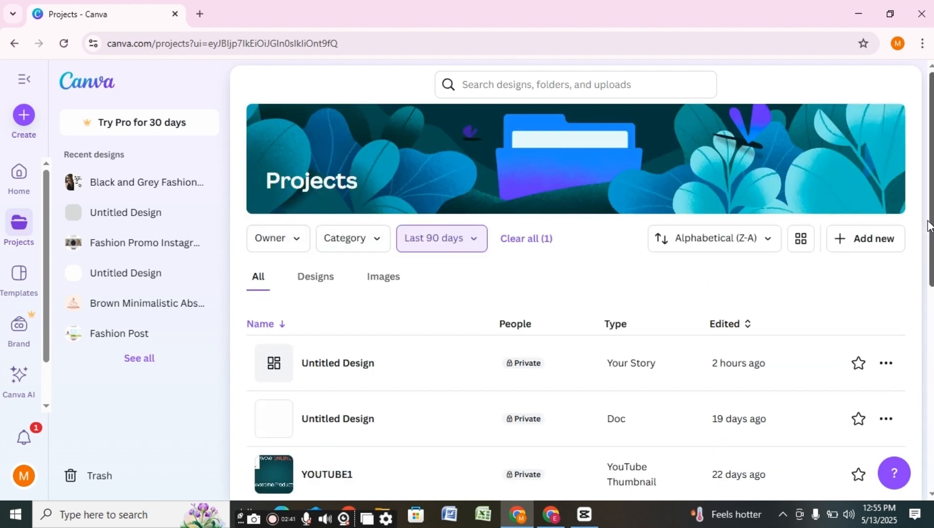
# - Toggle the projects to grid layout and back to list rows, then scroll them
pyautogui.click(804, 243)
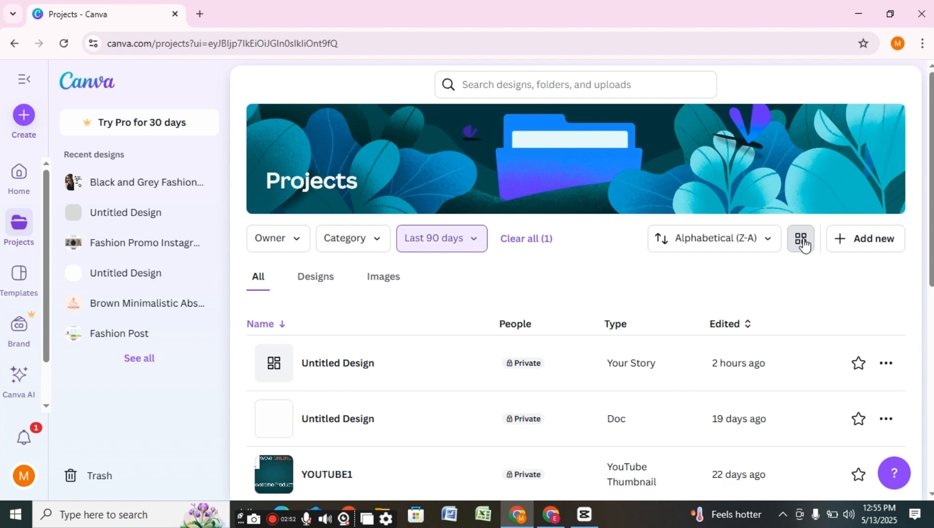
pyautogui.moveTo(933, 147); pyautogui.dragTo(877, 103)
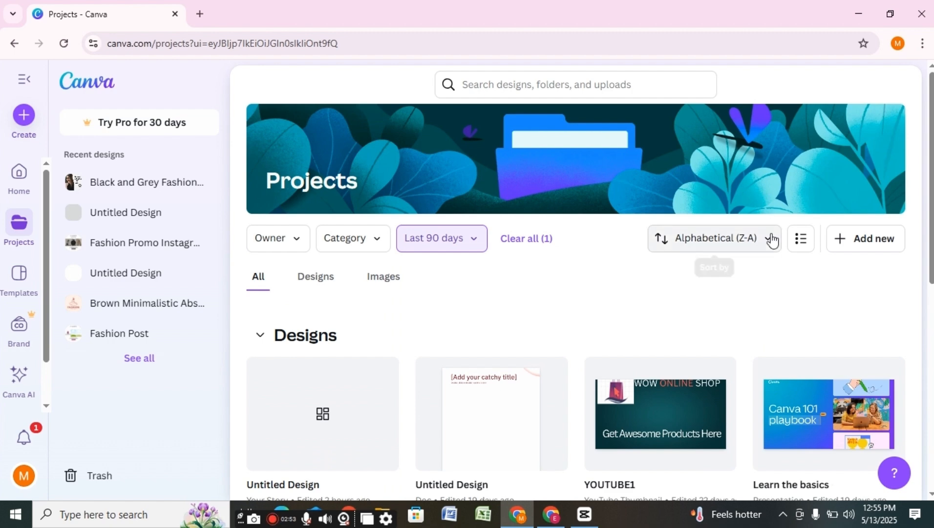
pyautogui.click(803, 239)
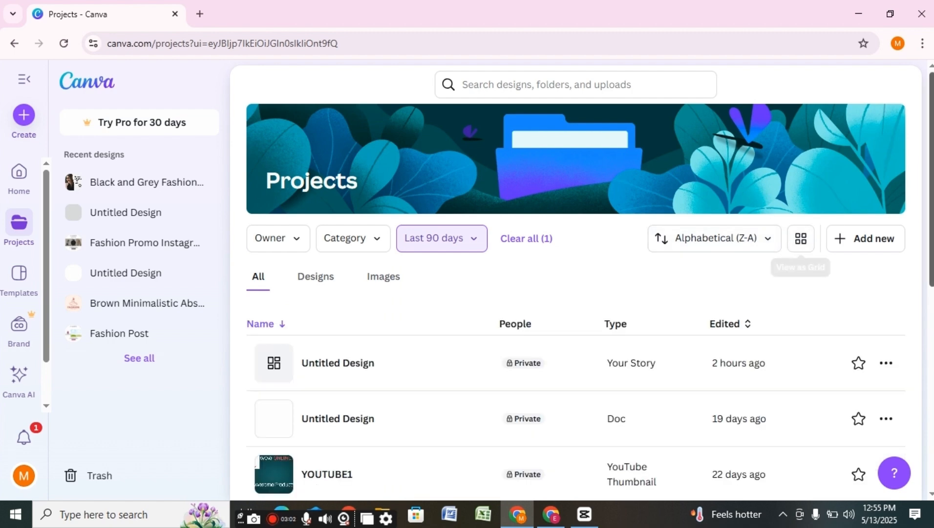
pyautogui.scroll(-5, 615, 253)
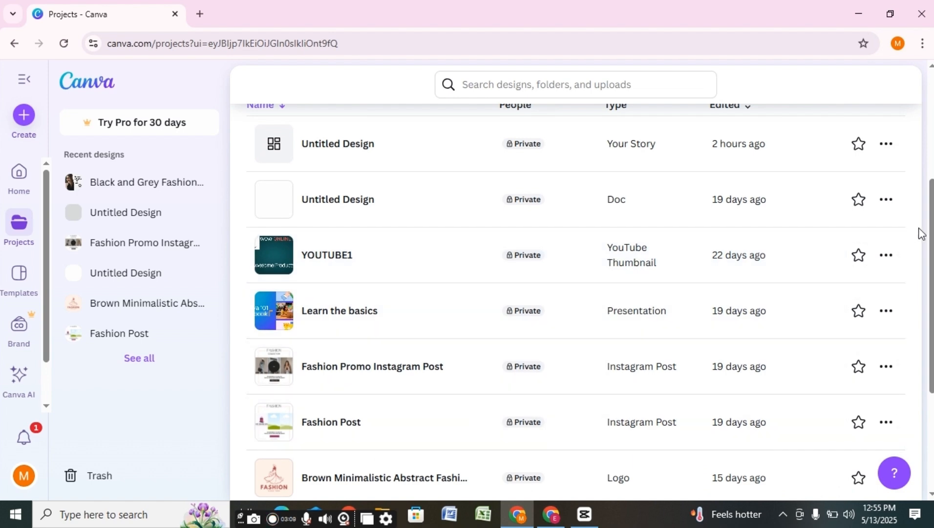
pyautogui.moveTo(931, 219); pyautogui.dragTo(932, 129)
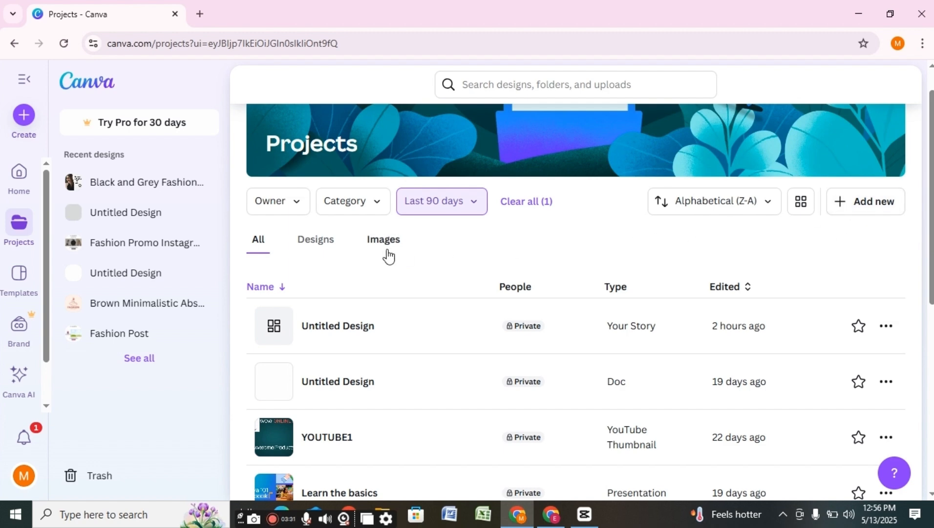
# - Look at the Designs tab, then switch to the Images tab with two uploads
pyautogui.click(324, 247)
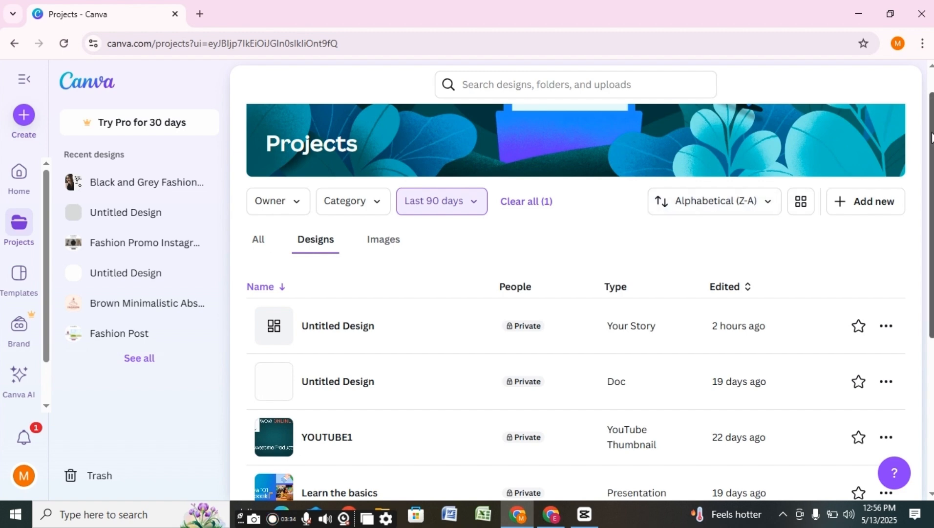
pyautogui.moveTo(931, 137); pyautogui.dragTo(931, 286)
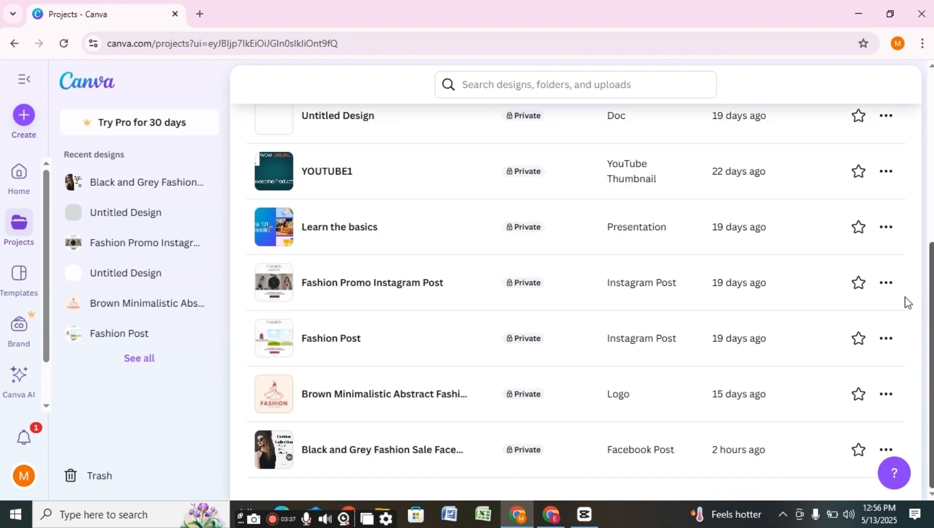
pyautogui.scroll(6, 908, 302)
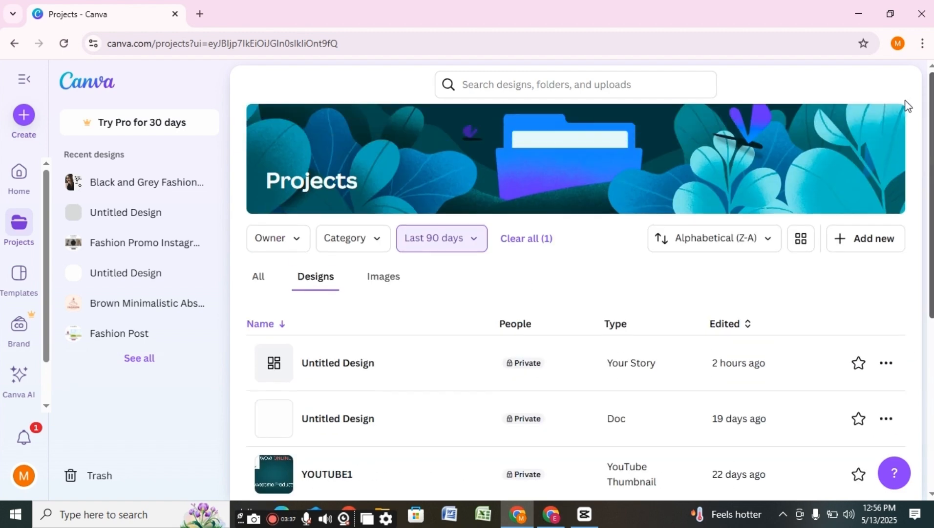
pyautogui.click(392, 285)
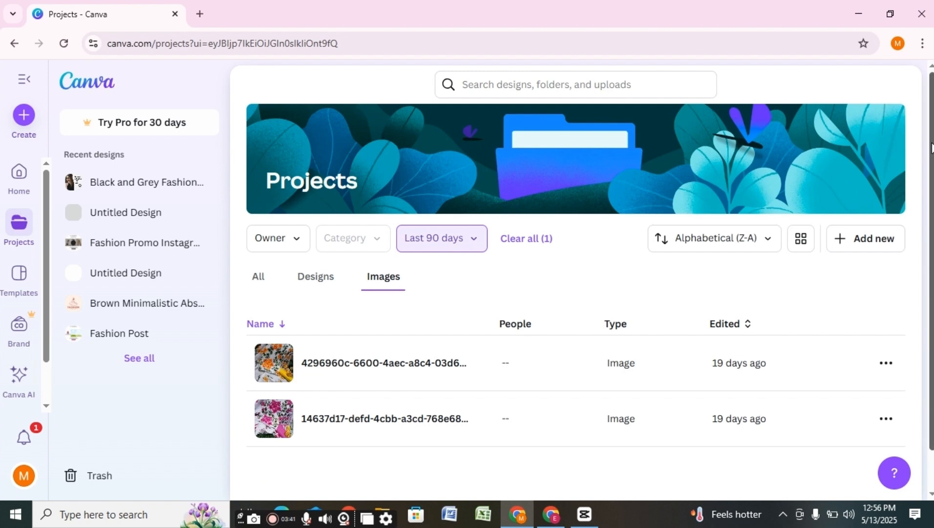
pyautogui.scroll(-1, 931, 146)
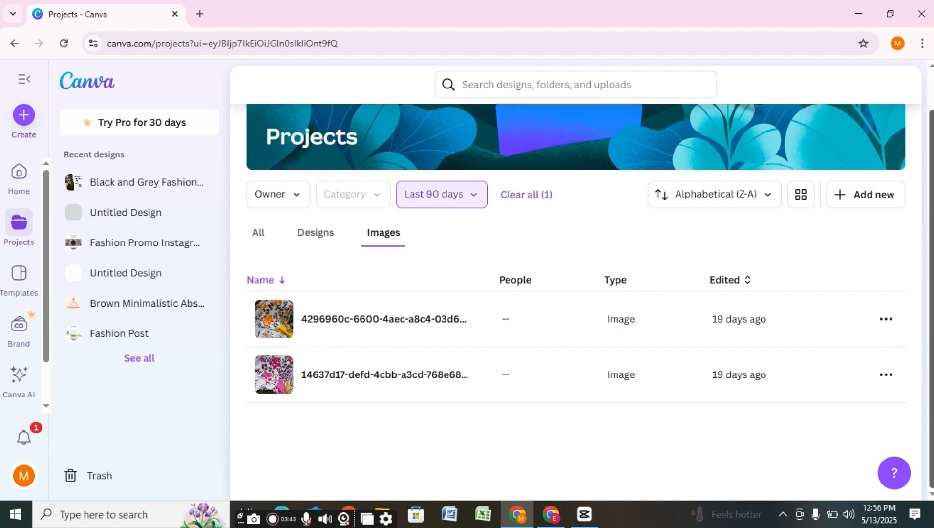
pyautogui.scroll(1, 926, 132)
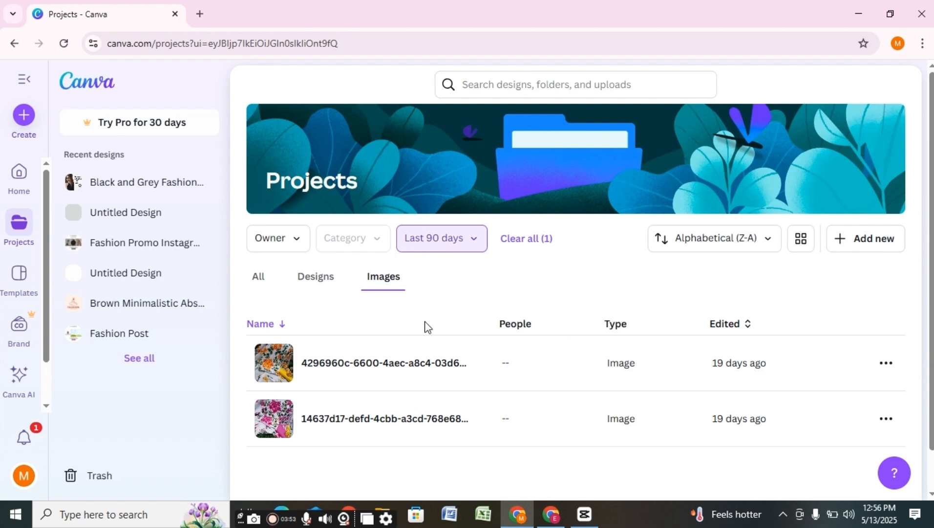
# - Reload Projects, go to the Folders tab and create a folder named fb post
pyautogui.click(21, 239)
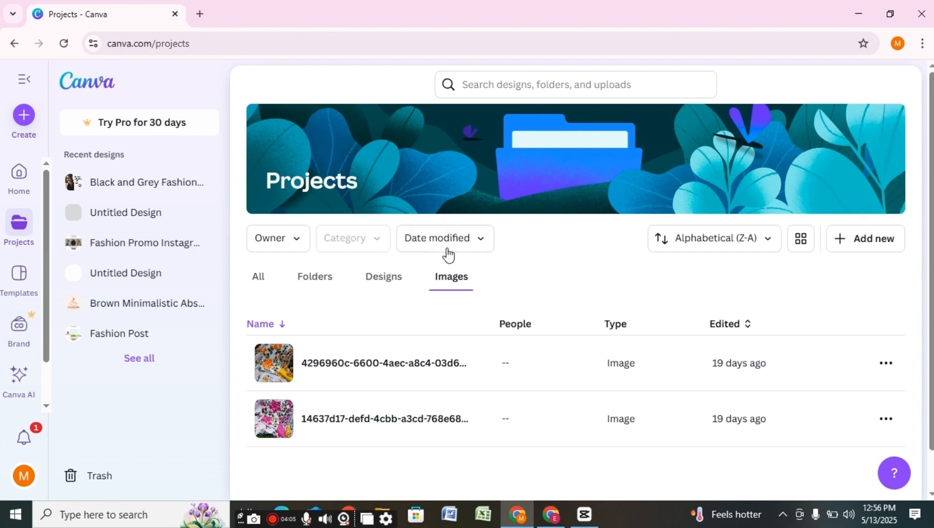
pyautogui.click(321, 283)
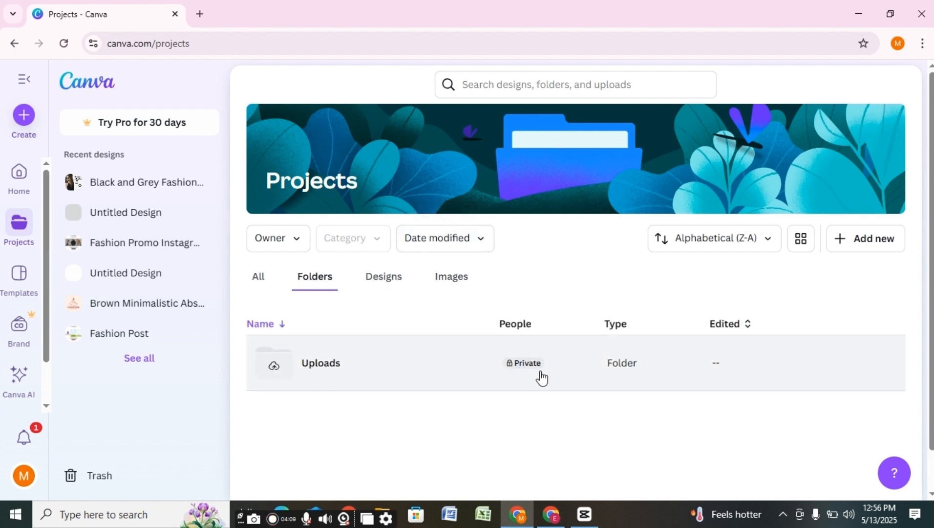
pyautogui.click(873, 247)
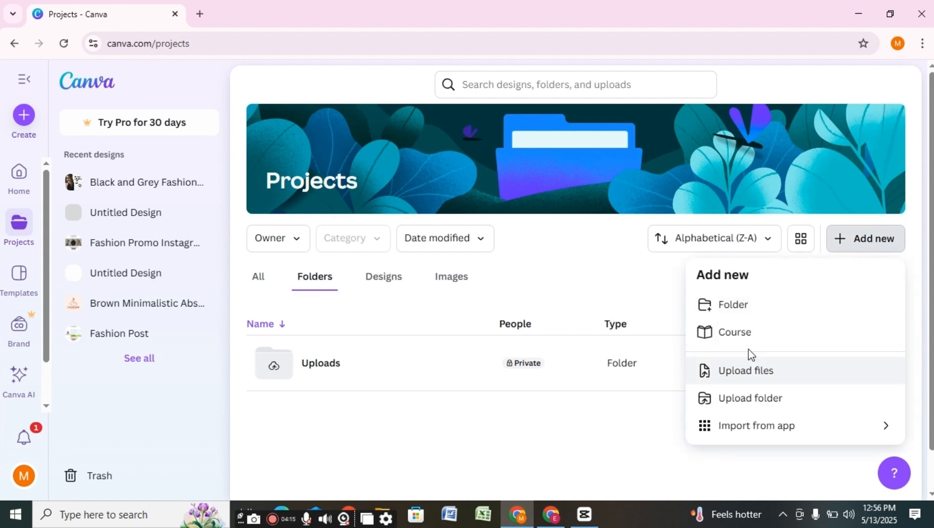
pyautogui.click(744, 314)
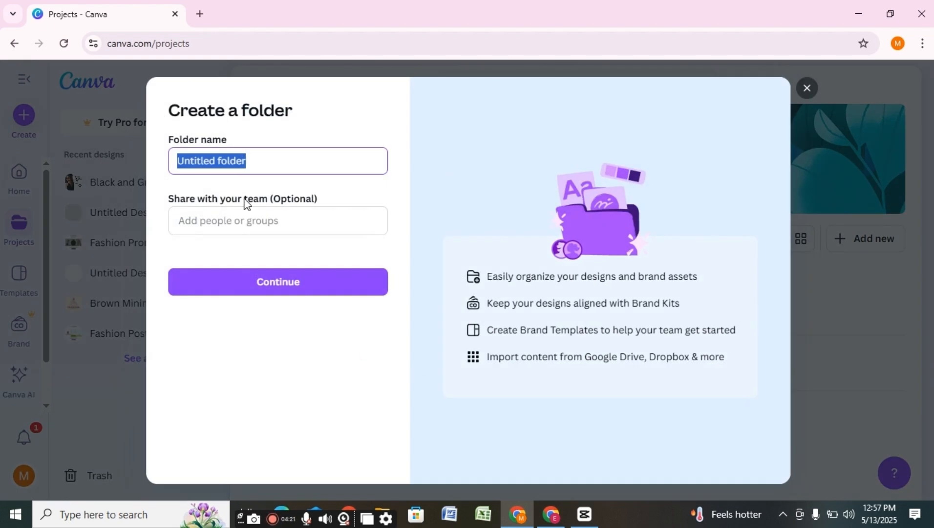
pyautogui.write('fb post')
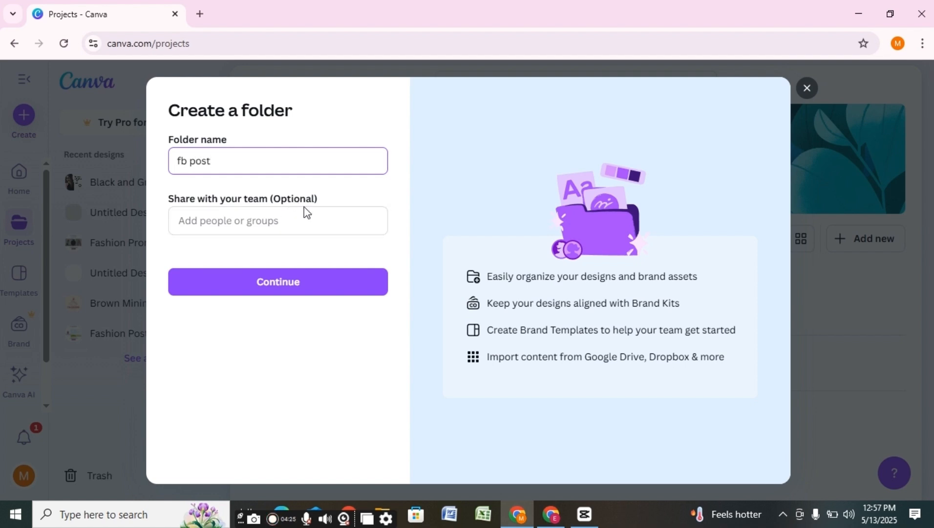
pyautogui.click(300, 283)
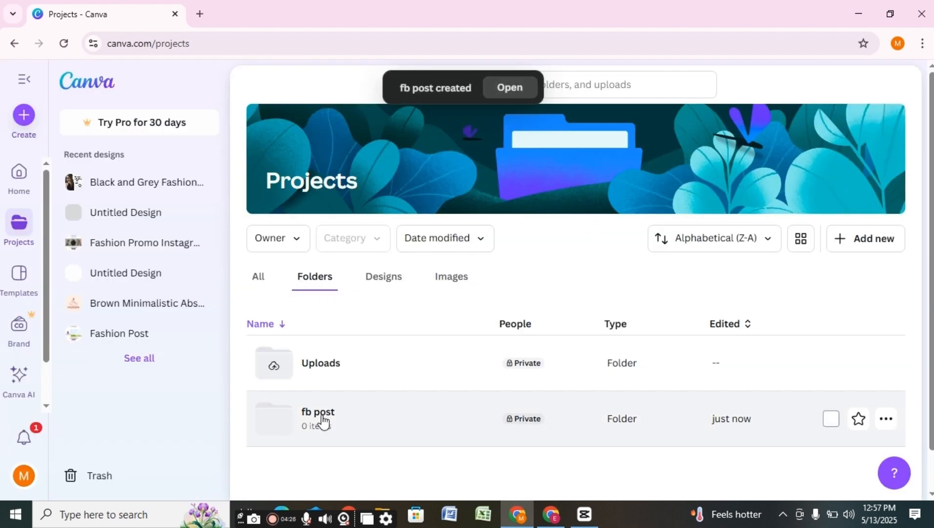
# - Create a second new folder named youtube post
pyautogui.click(874, 239)
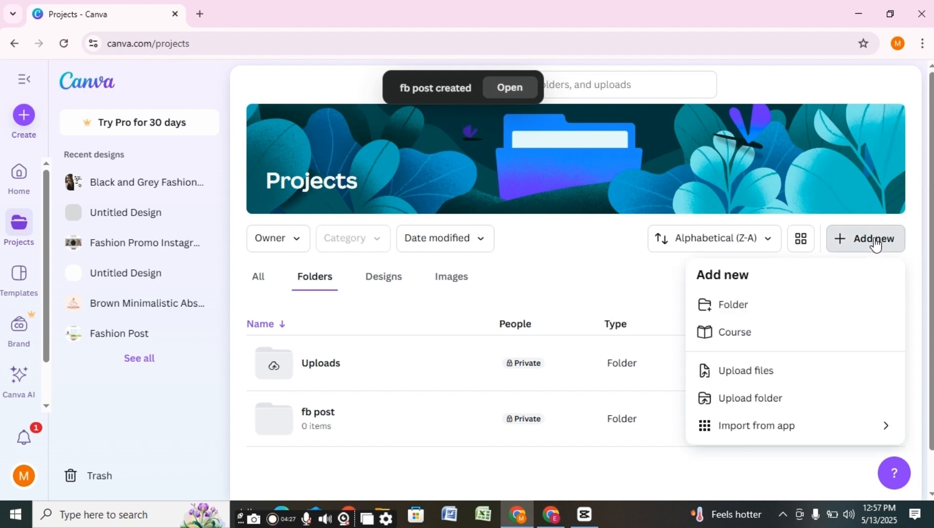
pyautogui.click(772, 314)
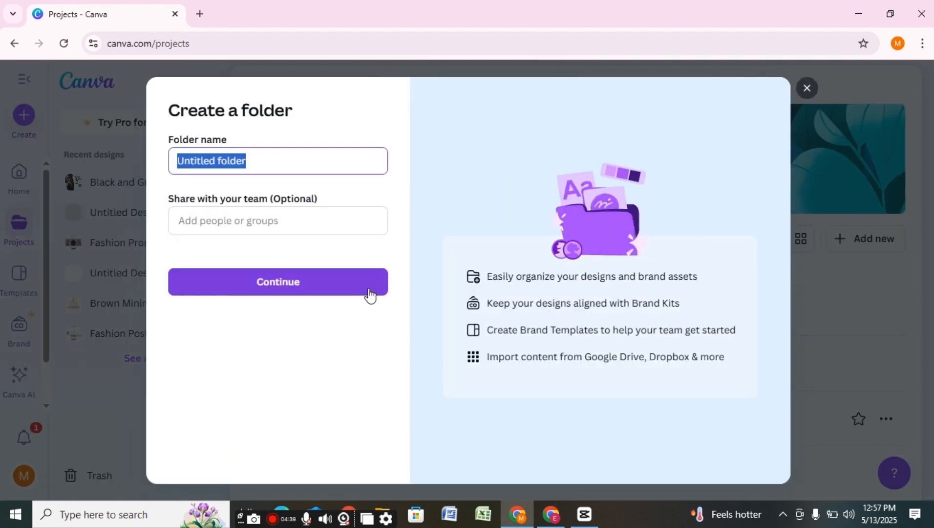
pyautogui.write('yout')
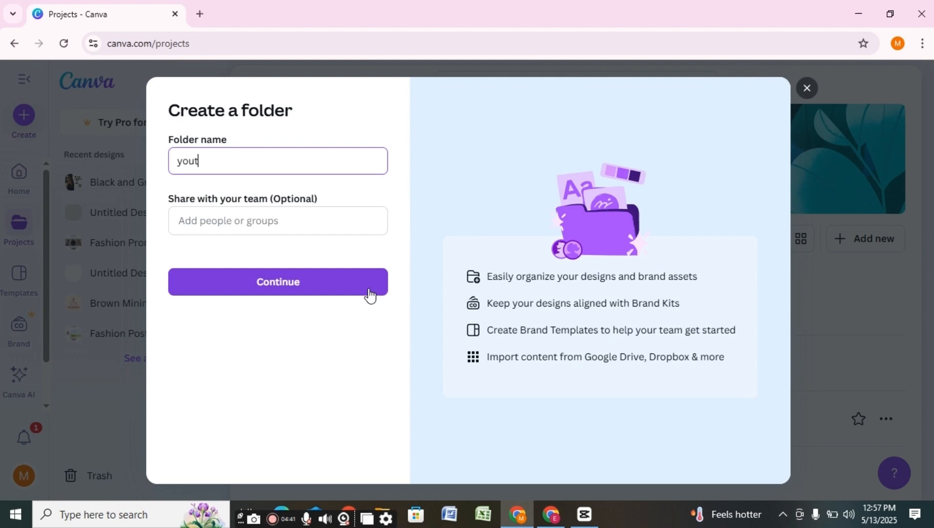
pyautogui.write('ube post')
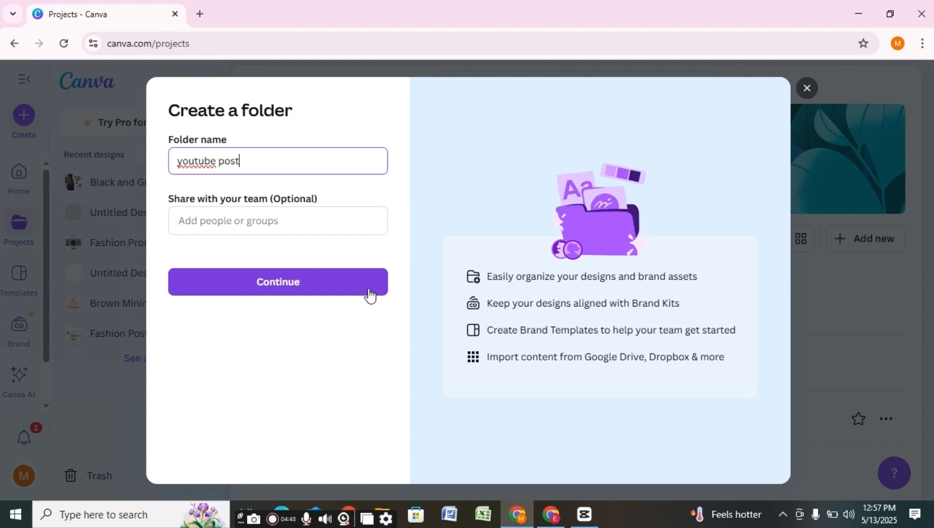
pyautogui.click(292, 286)
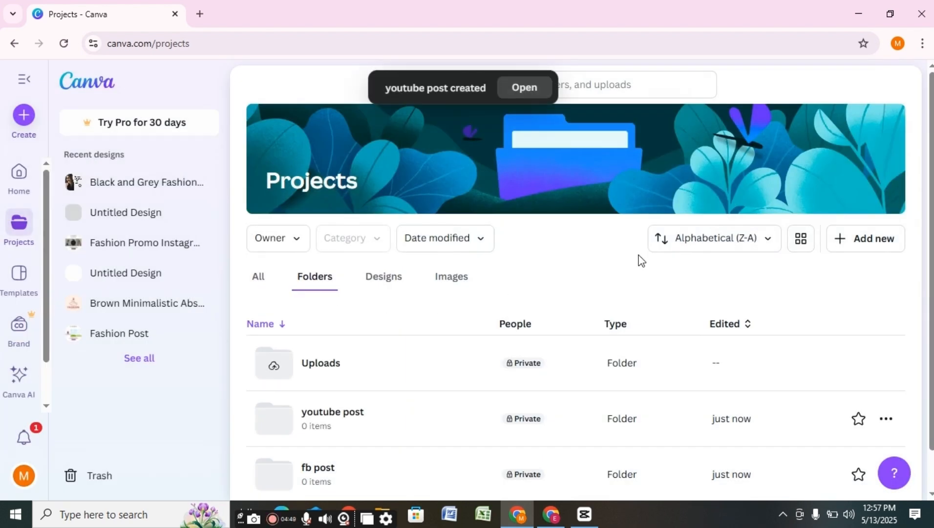
# - Add a new folder named logo through Add new > Folder
pyautogui.click(873, 239)
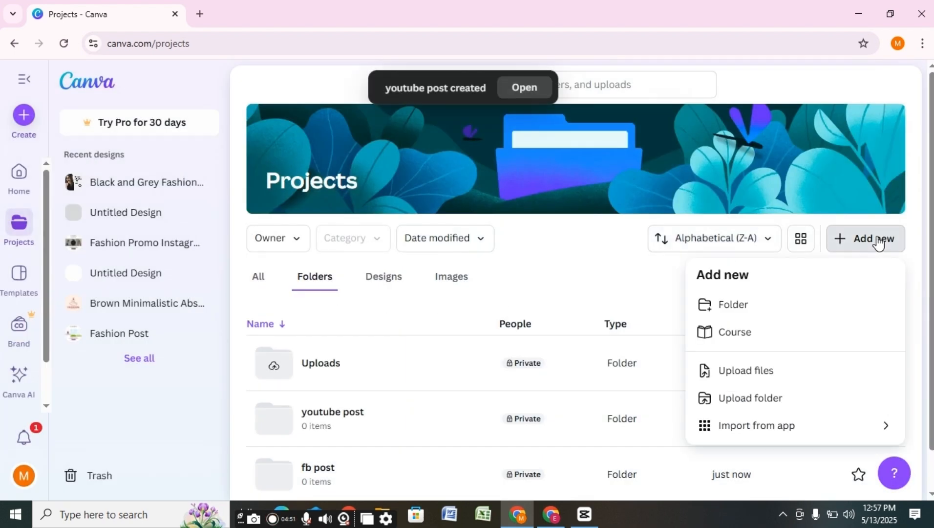
pyautogui.click(750, 308)
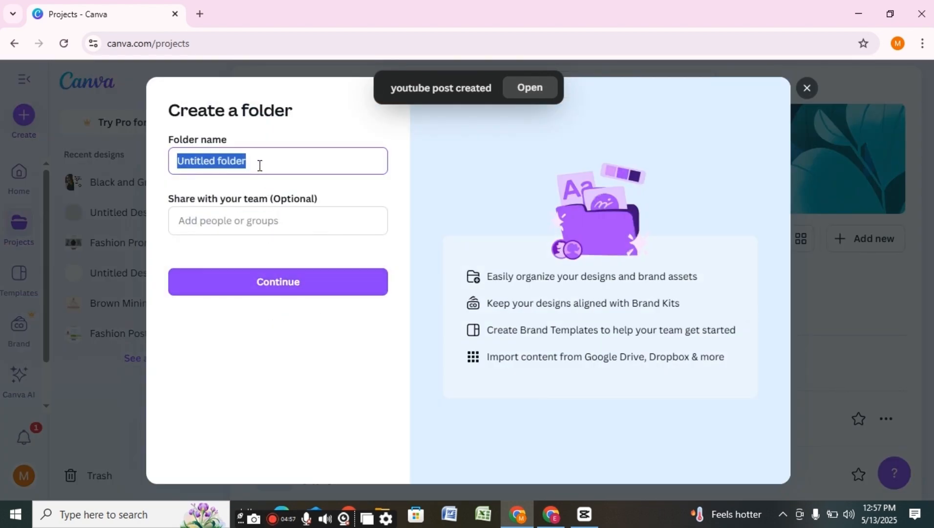
pyautogui.press('BackSpace')
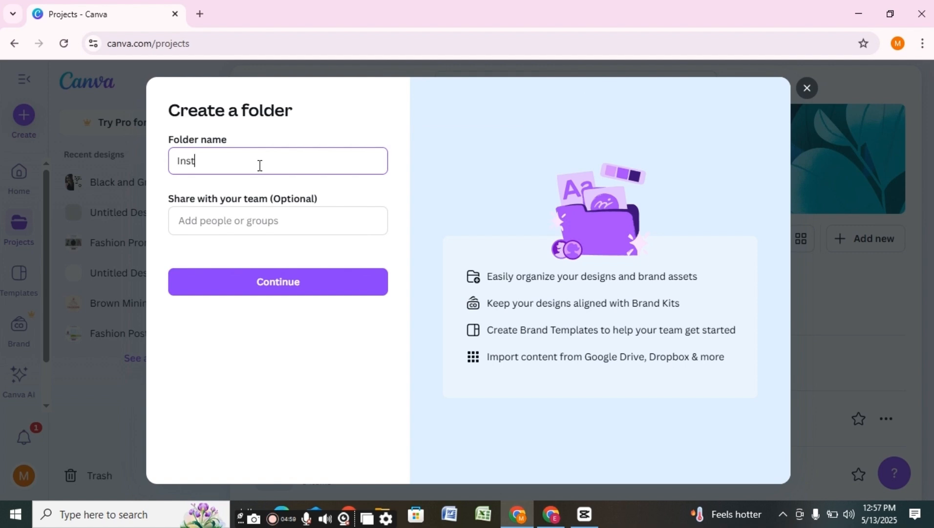
pyautogui.press('BackSpace')
pyautogui.press('BackSpace')
pyautogui.press('BackSpace')
pyautogui.write('logo')
pyautogui.click(298, 289)
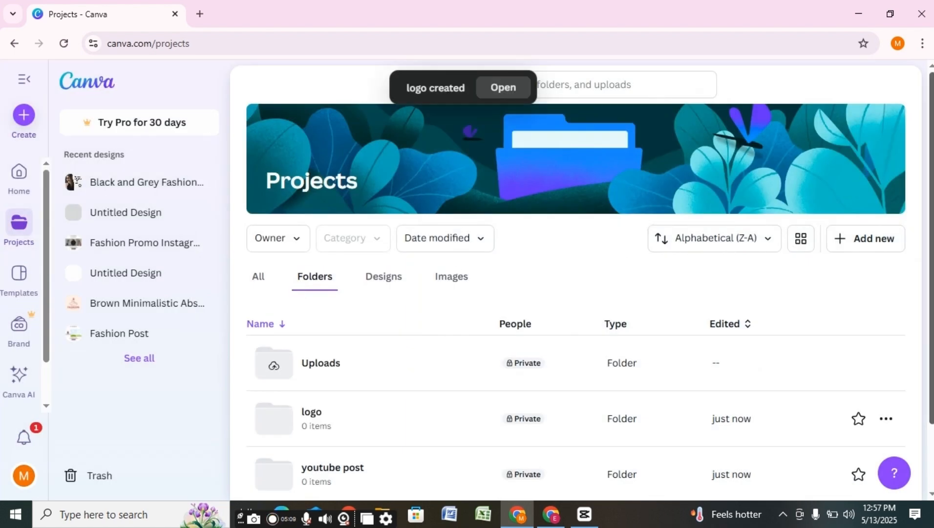
pyautogui.scroll(-2, 803, 211)
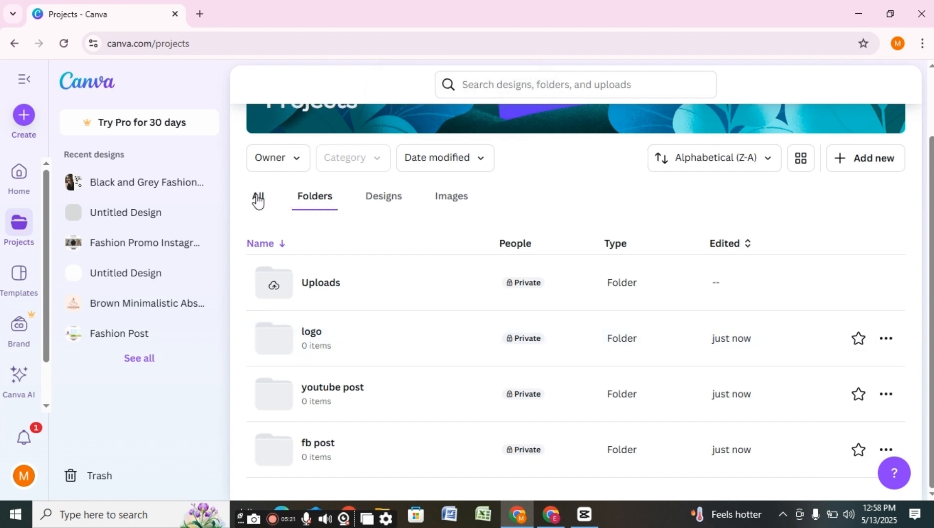
# - From the All view, send Fashion Post via its ••• menu into the fb post folder
pyautogui.click(259, 200)
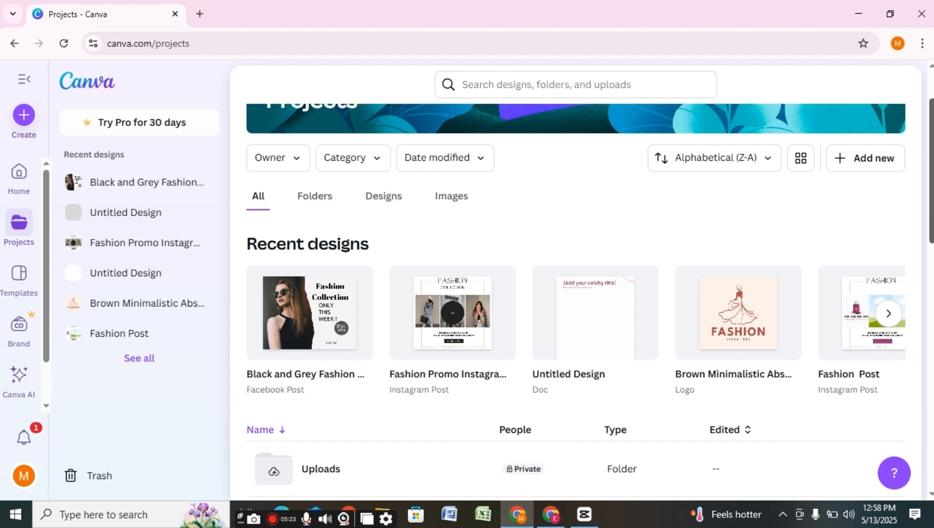
pyautogui.scroll(-10, 576, 293)
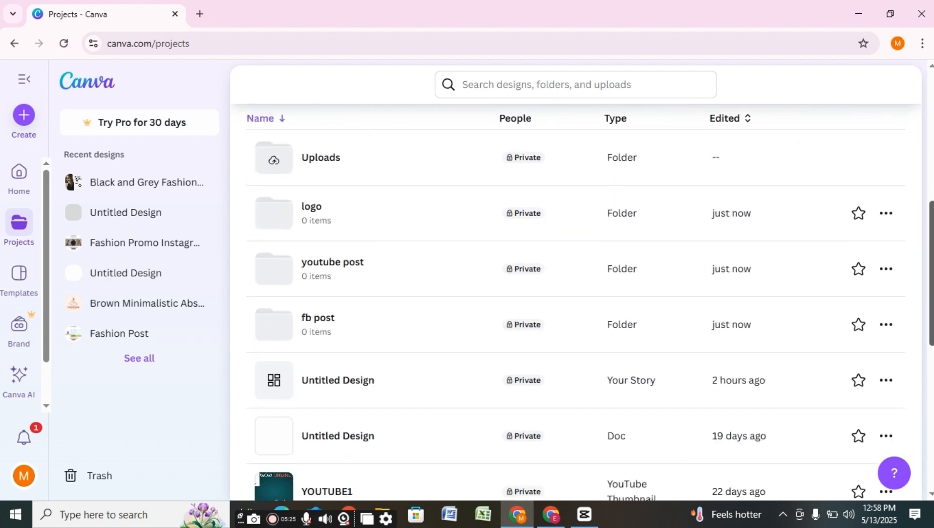
pyautogui.scroll(-2, 546, 386)
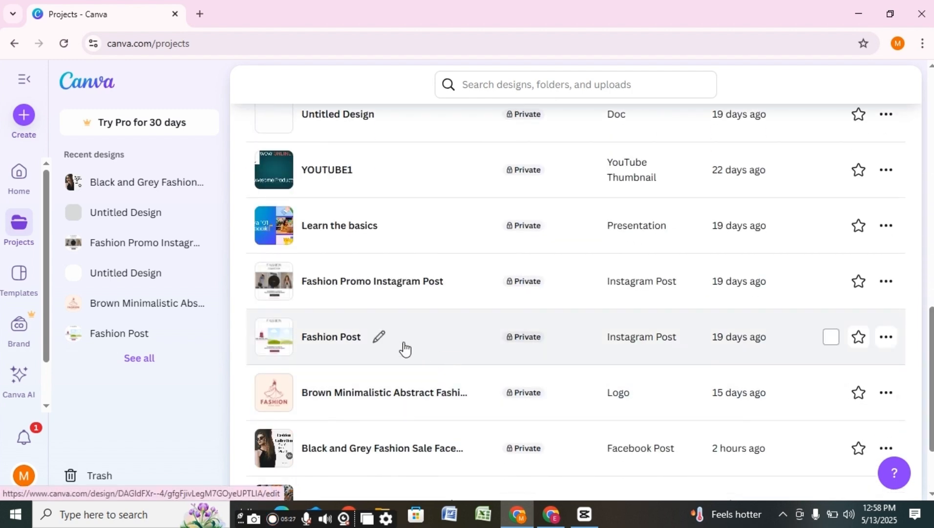
pyautogui.click(886, 337)
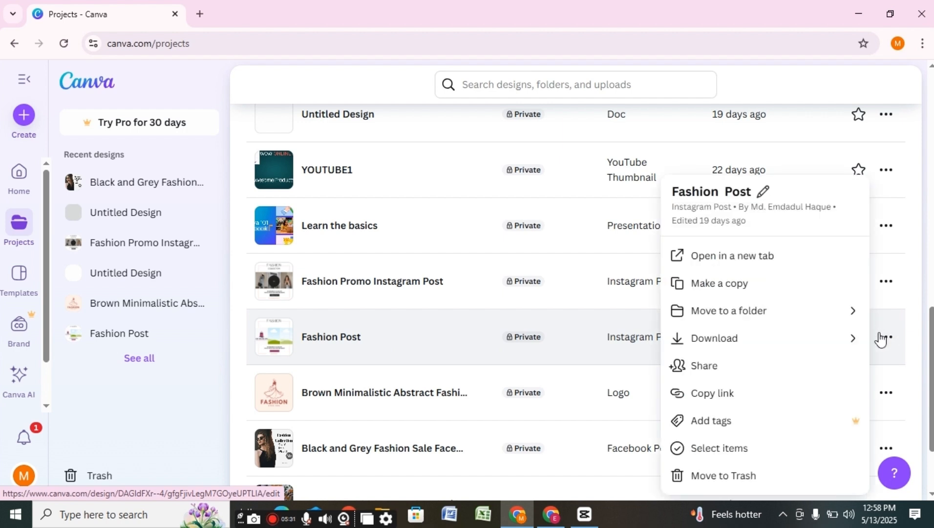
pyautogui.click(725, 313)
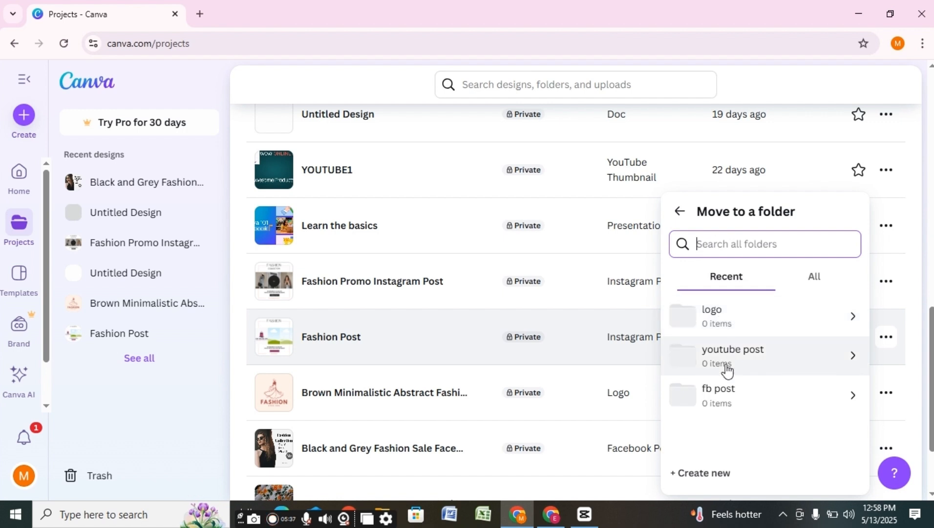
pyautogui.click(720, 395)
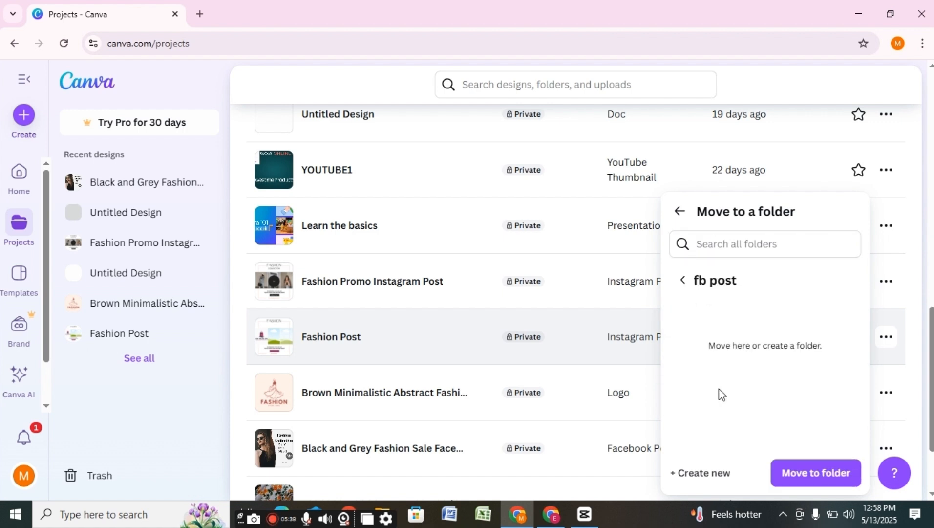
pyautogui.click(809, 473)
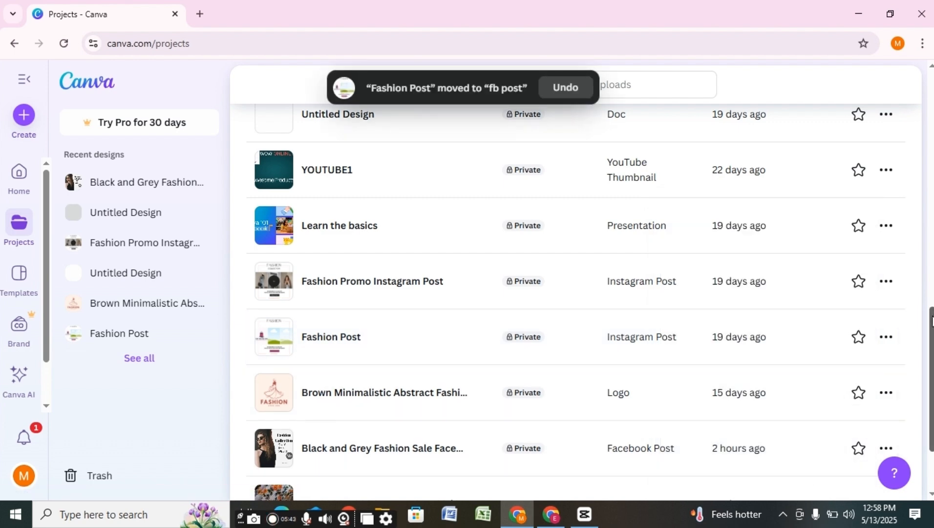
pyautogui.moveTo(931, 320); pyautogui.dragTo(933, 356)
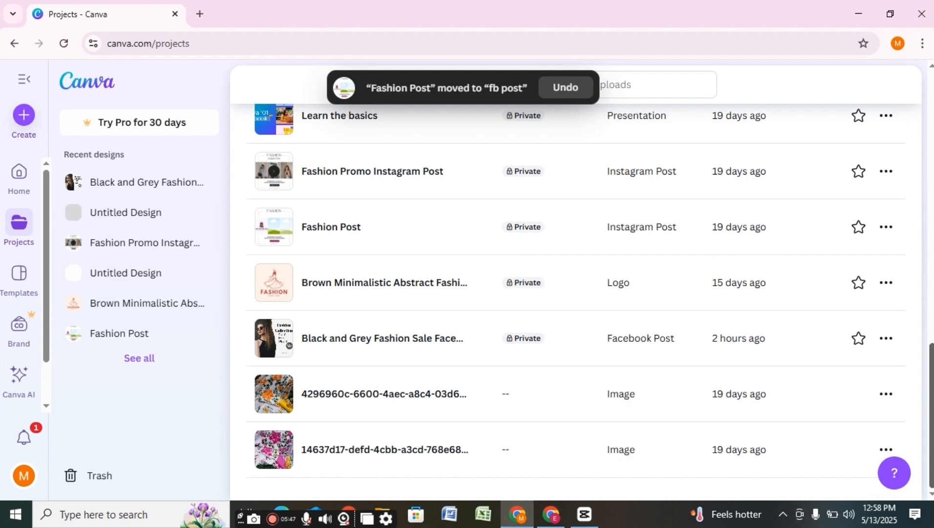
pyautogui.moveTo(931, 398); pyautogui.dragTo(894, 163)
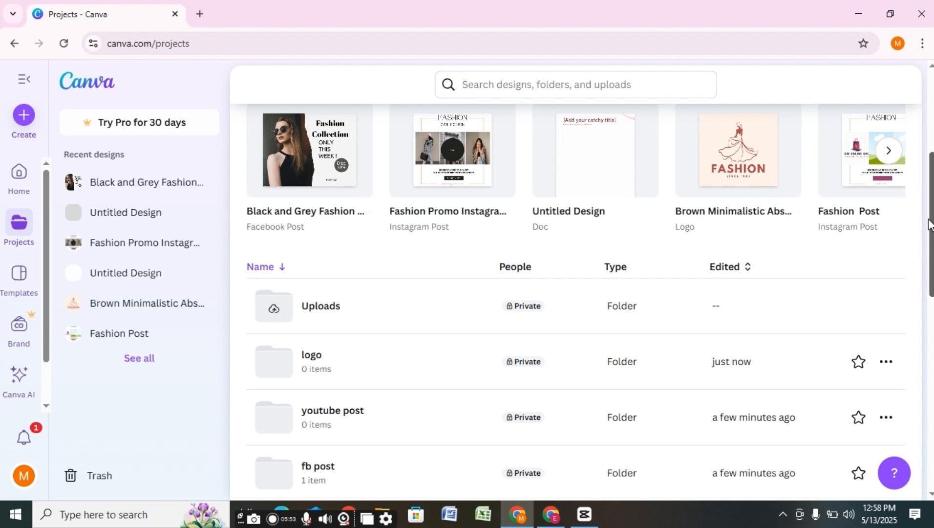
pyautogui.moveTo(930, 225); pyautogui.dragTo(930, 466)
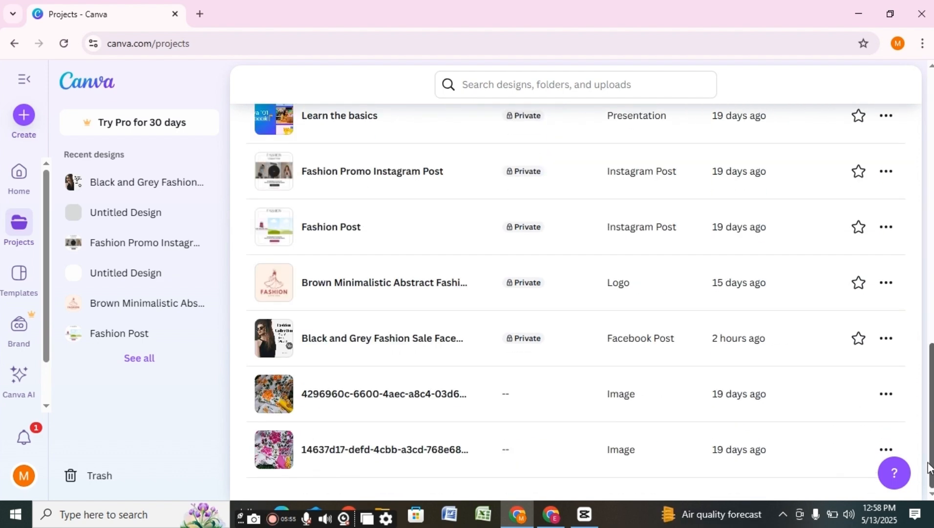
pyautogui.moveTo(930, 372); pyautogui.dragTo(876, 77)
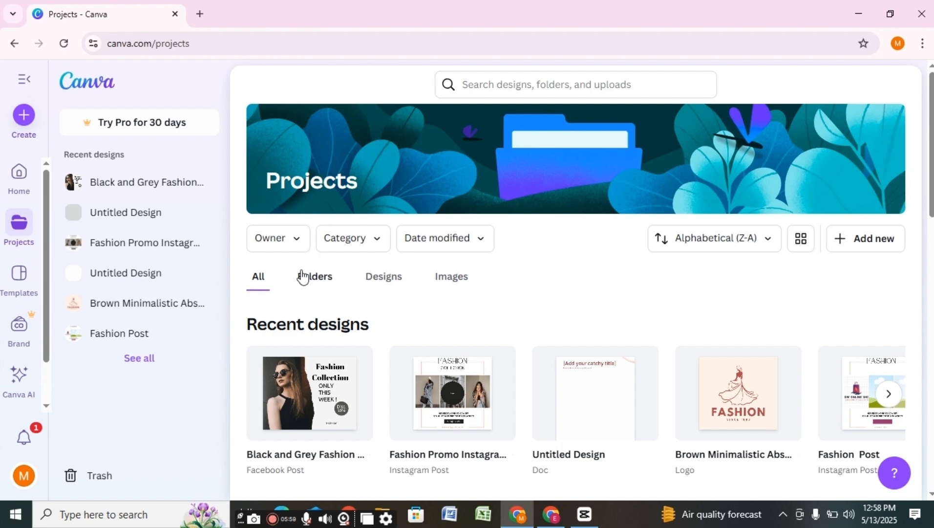
pyautogui.click(400, 277)
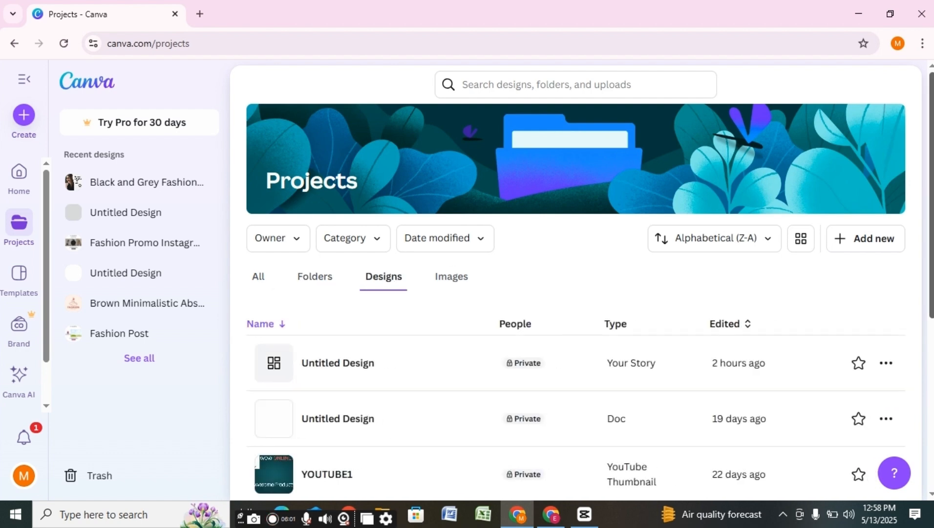
pyautogui.moveTo(933, 141); pyautogui.dragTo(912, 103)
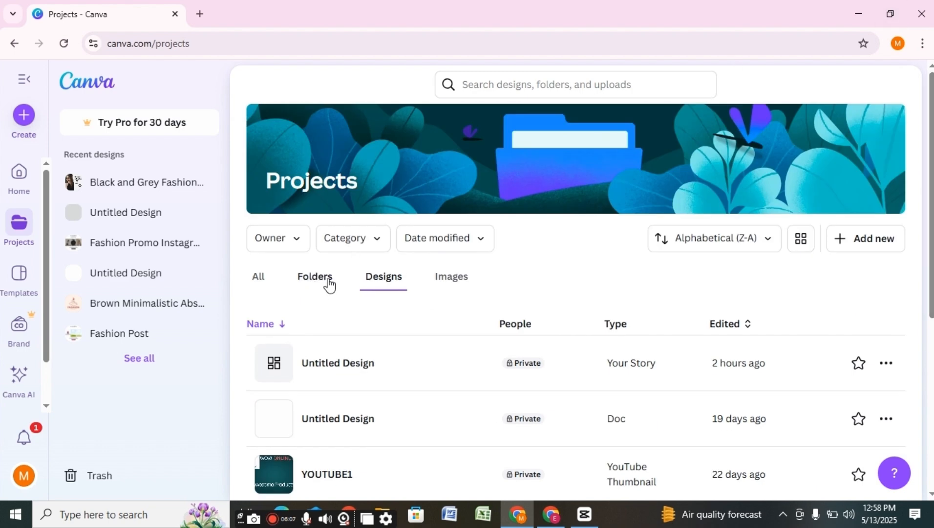
pyautogui.click(259, 278)
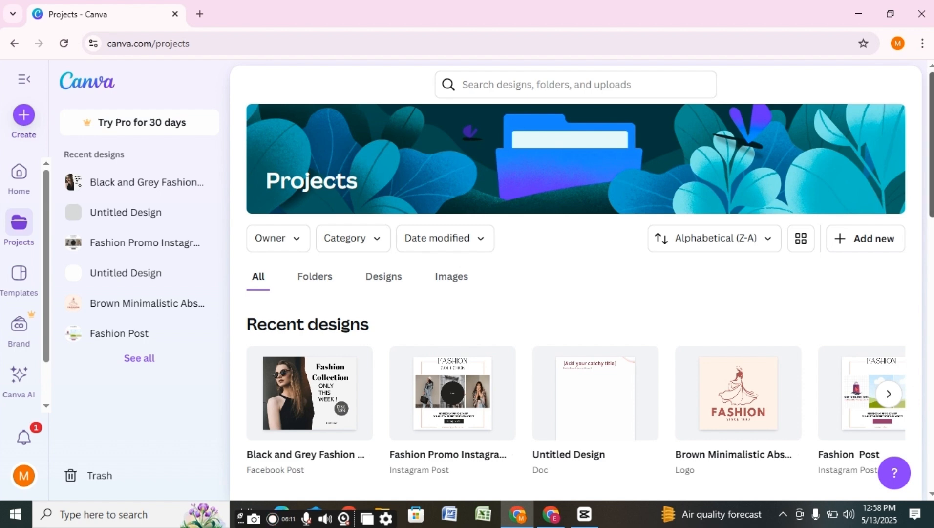
pyautogui.scroll(-15, 930, 167)
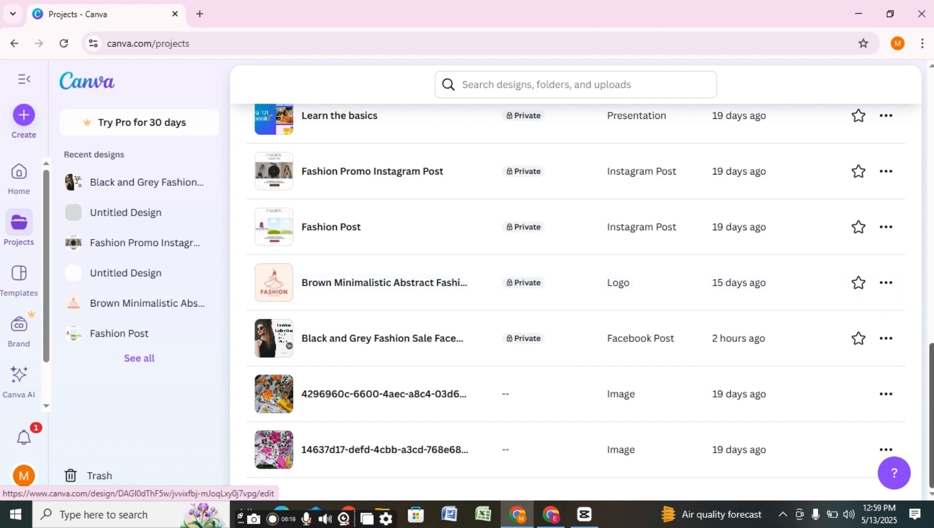
# - Send YOUTUBE1 via its ••• menu into the youtube post folder
pyautogui.scroll(10, 899, 261)
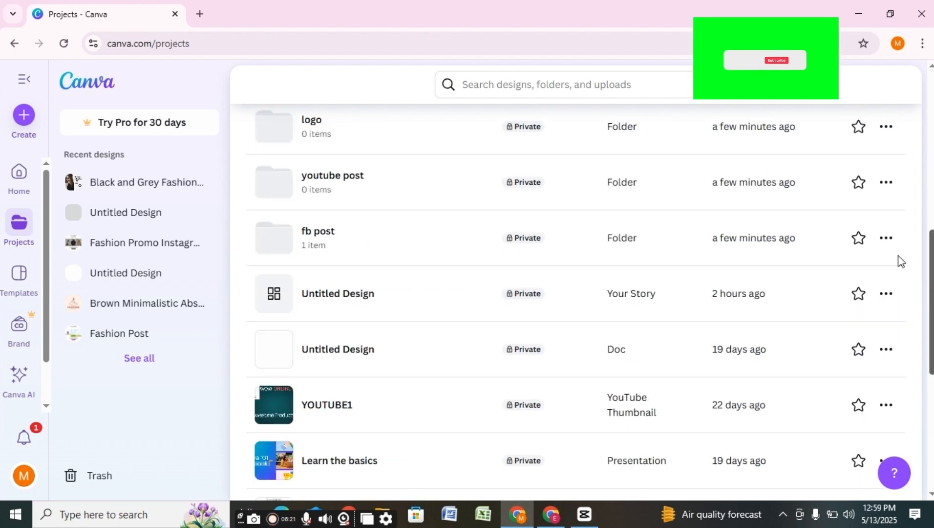
pyautogui.scroll(-3, 919, 279)
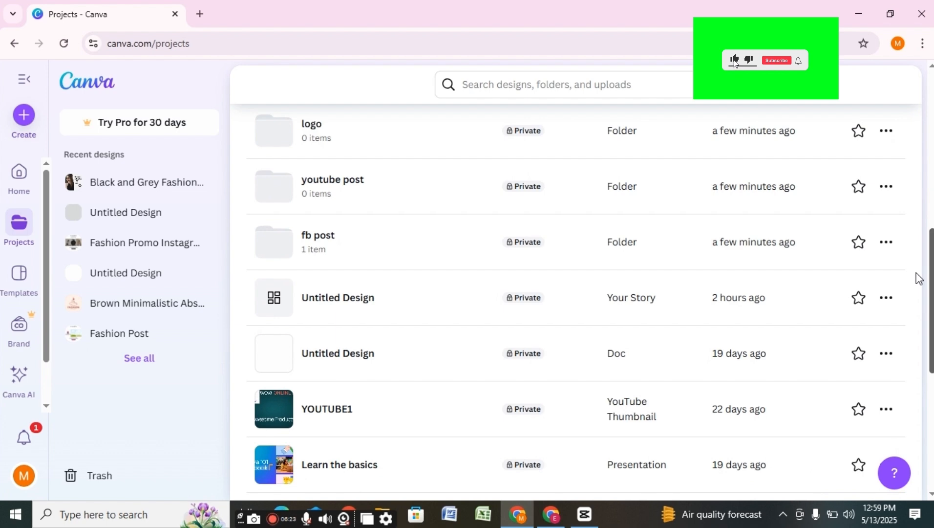
pyautogui.scroll(-5, 919, 278)
pyautogui.scroll(1, 898, 178)
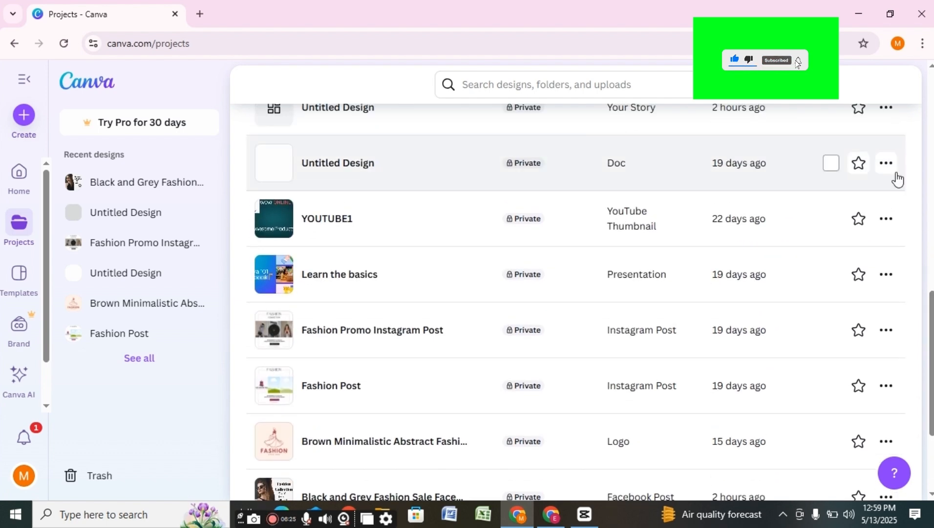
pyautogui.click(887, 219)
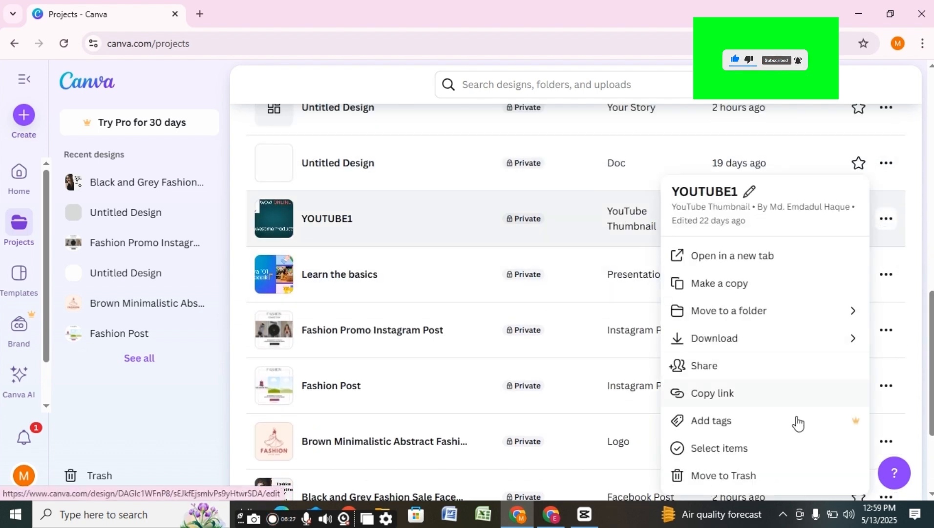
pyautogui.click(727, 311)
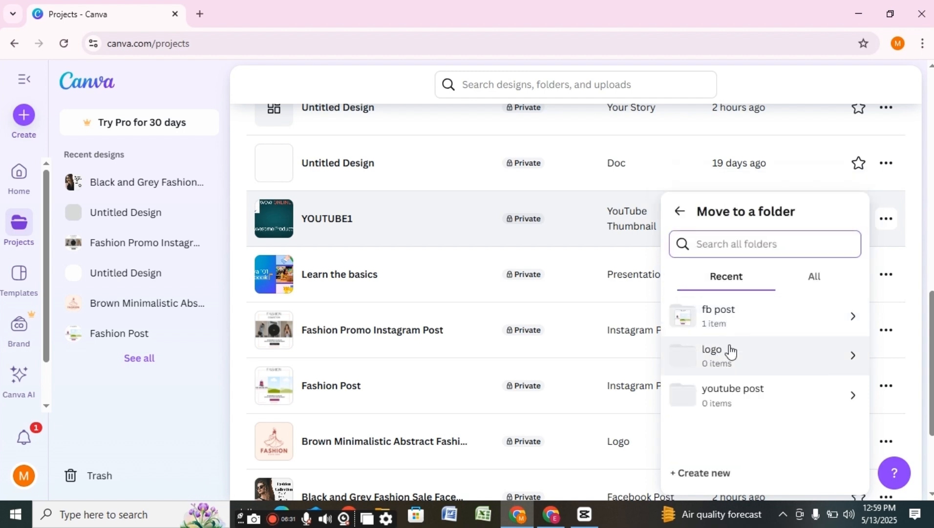
pyautogui.click(743, 395)
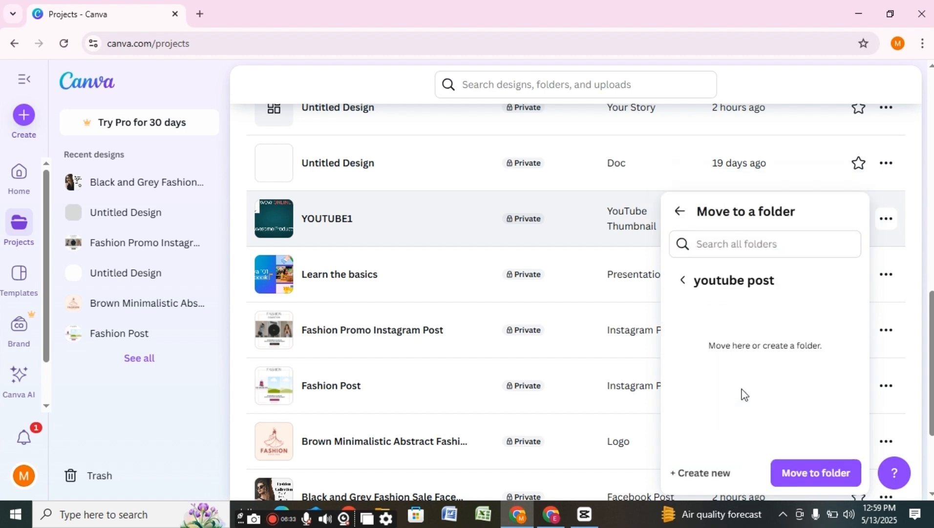
pyautogui.click(813, 474)
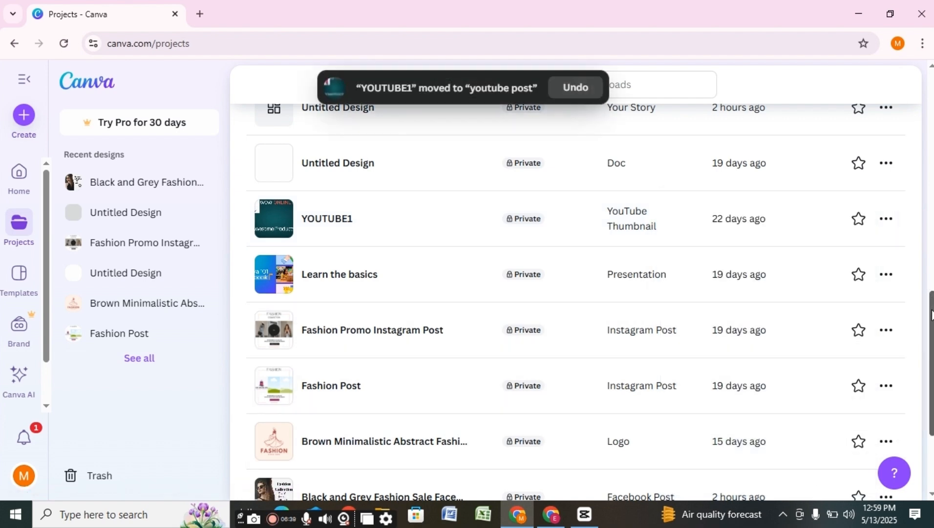
pyautogui.moveTo(932, 314); pyautogui.dragTo(925, 364)
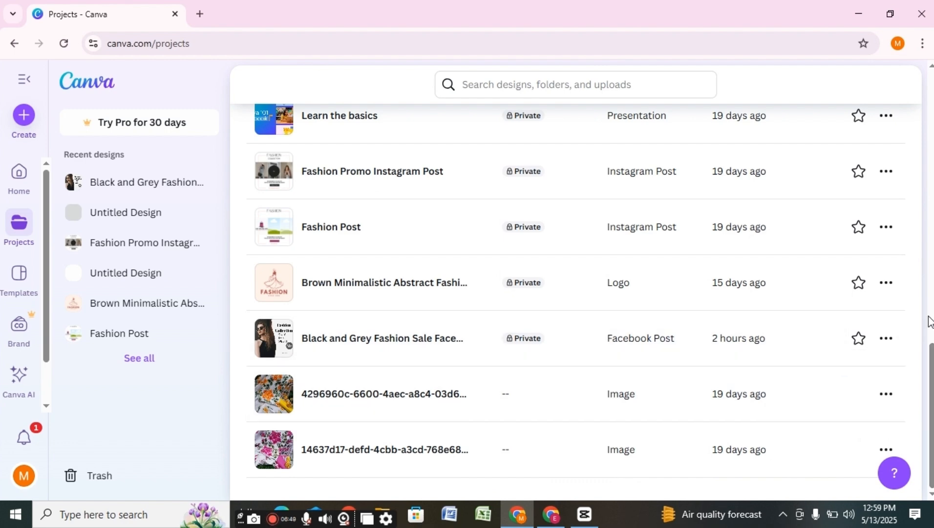
pyautogui.moveTo(930, 366); pyautogui.dragTo(876, 69)
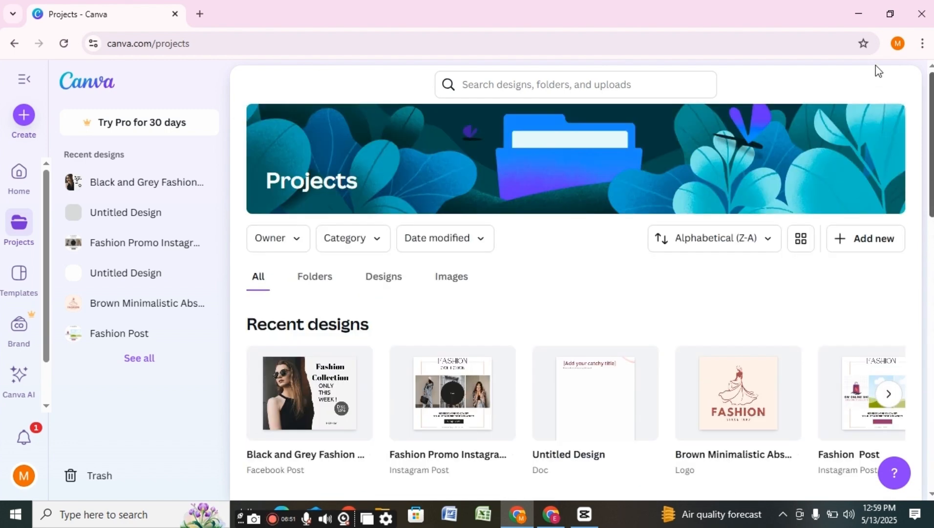
# - Filter Projects to uploaded images and briefly preview the first image in the editor
pyautogui.click(453, 277)
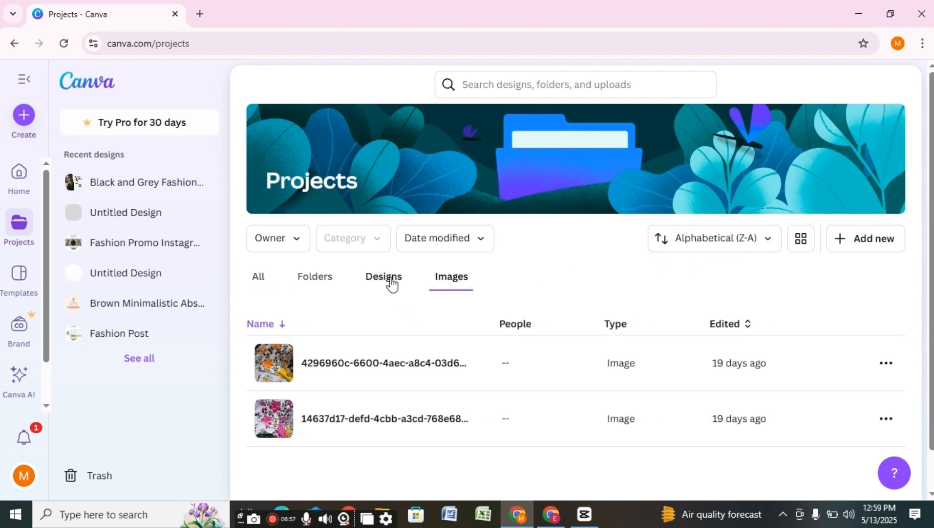
pyautogui.click(381, 368)
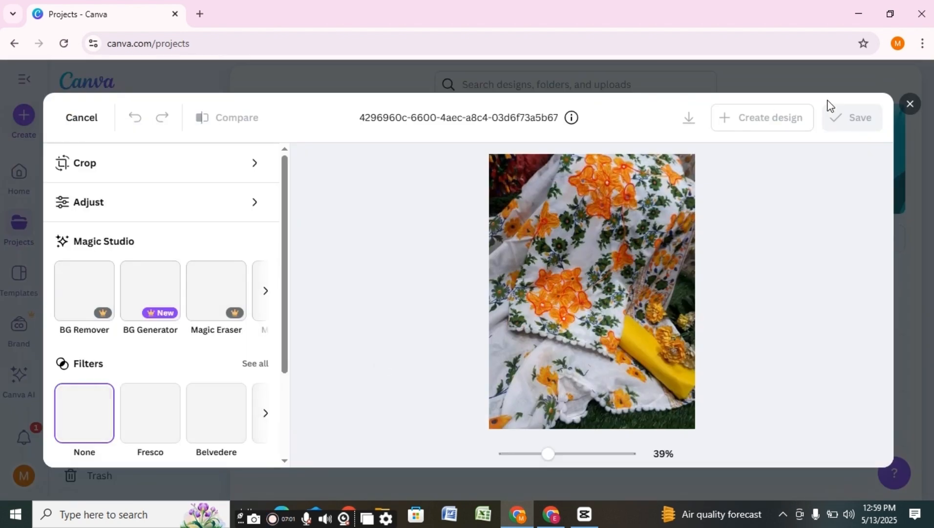
pyautogui.click(910, 104)
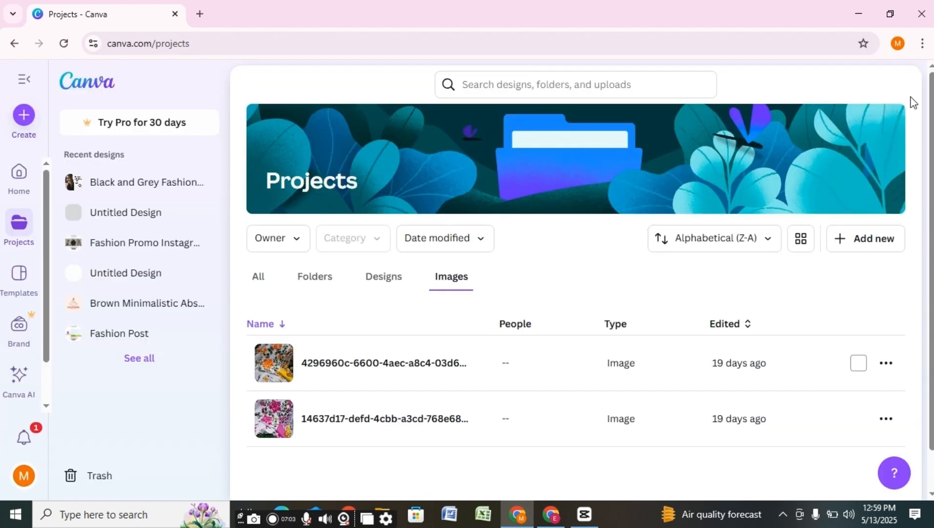
# - Move the first uploaded image into the logo folder
pyautogui.click(887, 363)
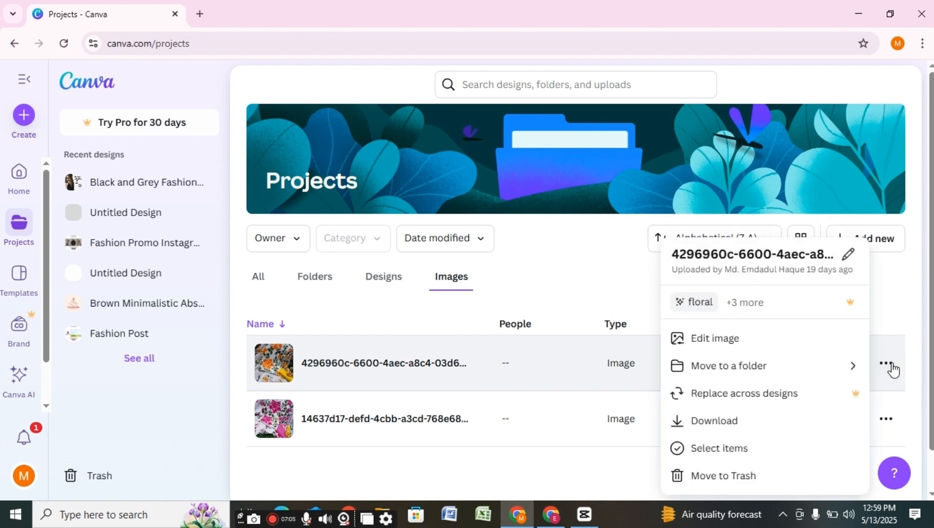
pyautogui.click(741, 373)
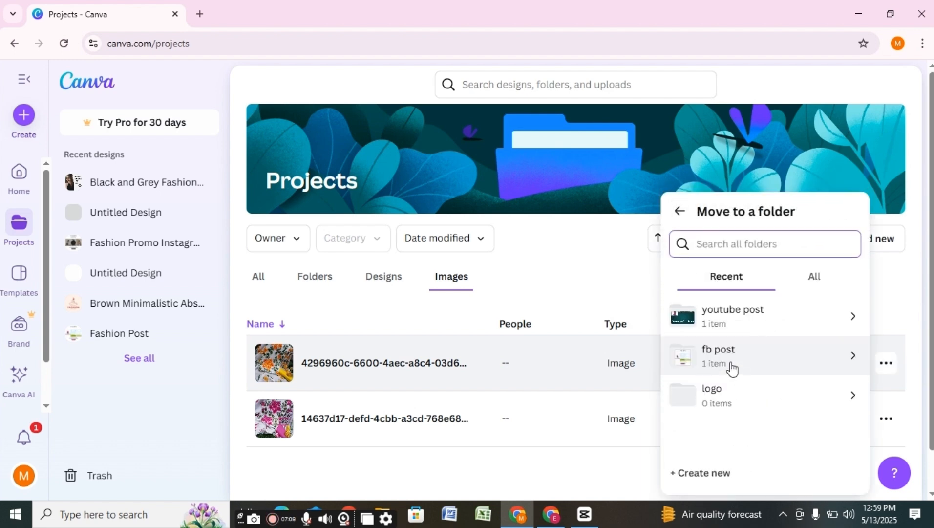
pyautogui.click(724, 395)
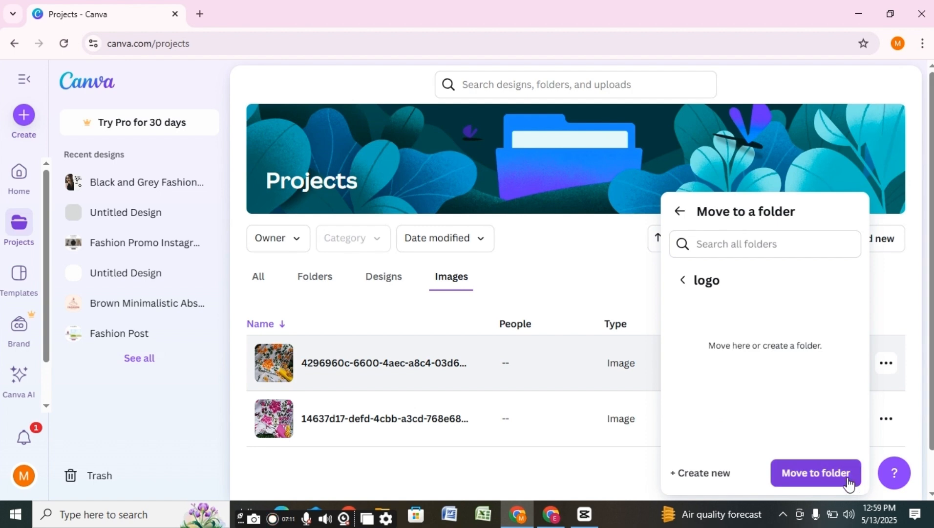
pyautogui.click(823, 472)
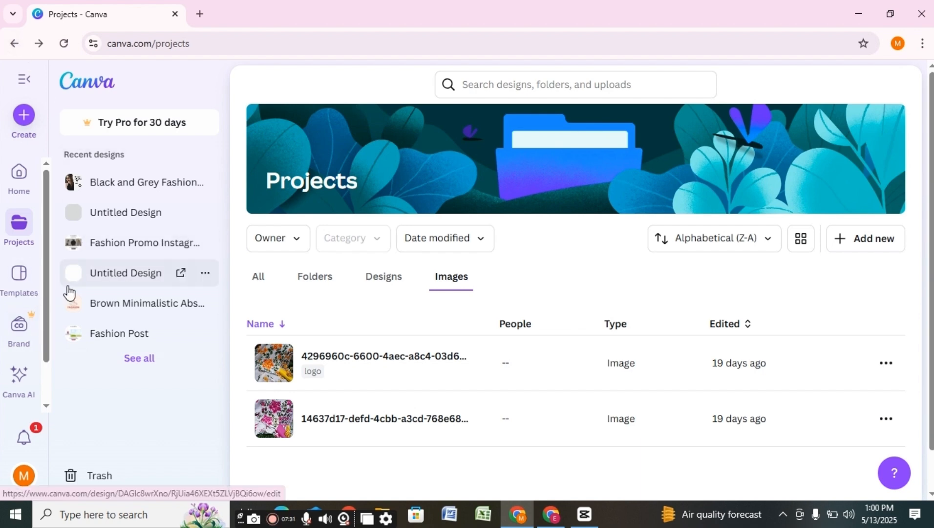
# - Switch the Projects page from All items to the Folders list
pyautogui.click(265, 276)
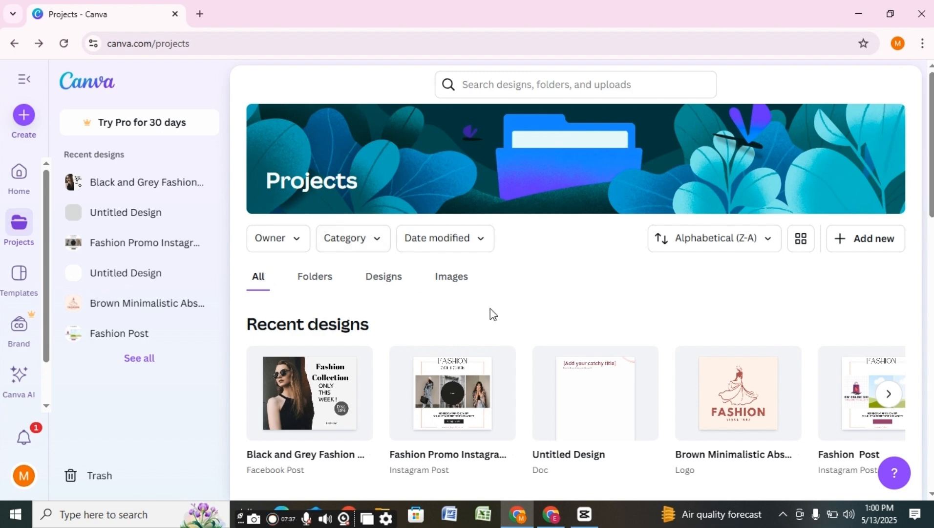
pyautogui.click(323, 283)
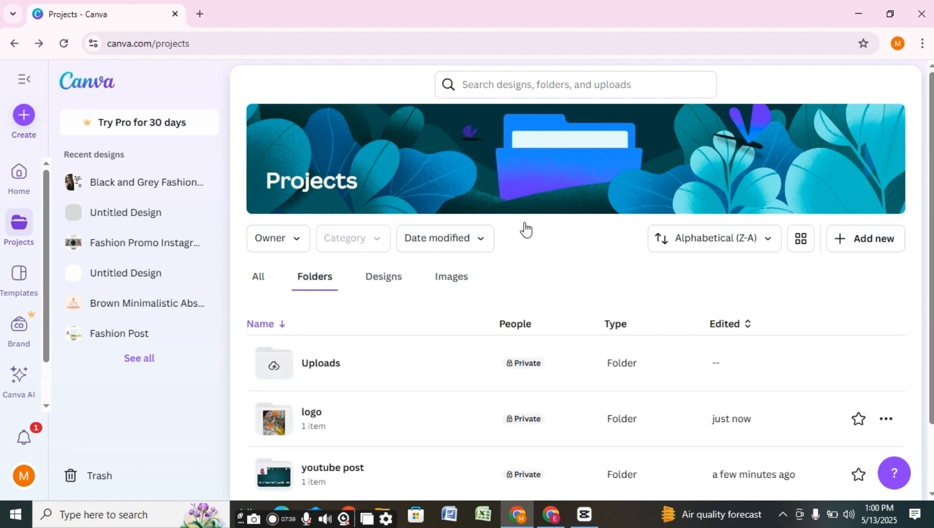
pyautogui.scroll(-2, 593, 289)
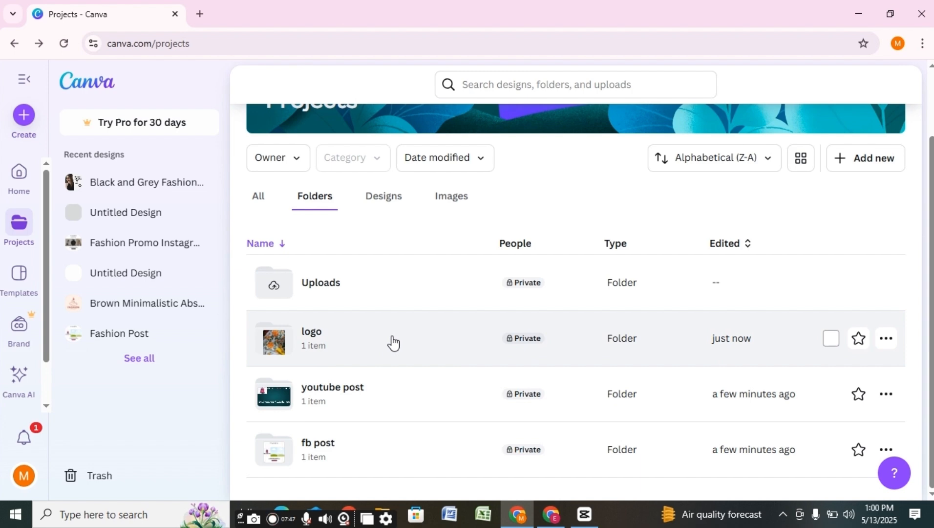
# - Check the contents of the logo and youtube post folders, then bring up logo's options
pyautogui.click(394, 342)
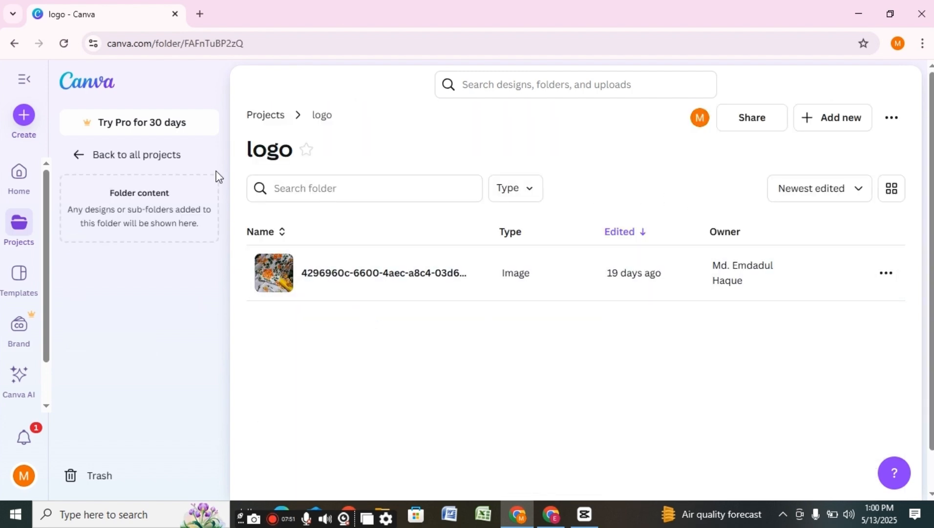
pyautogui.click(15, 44)
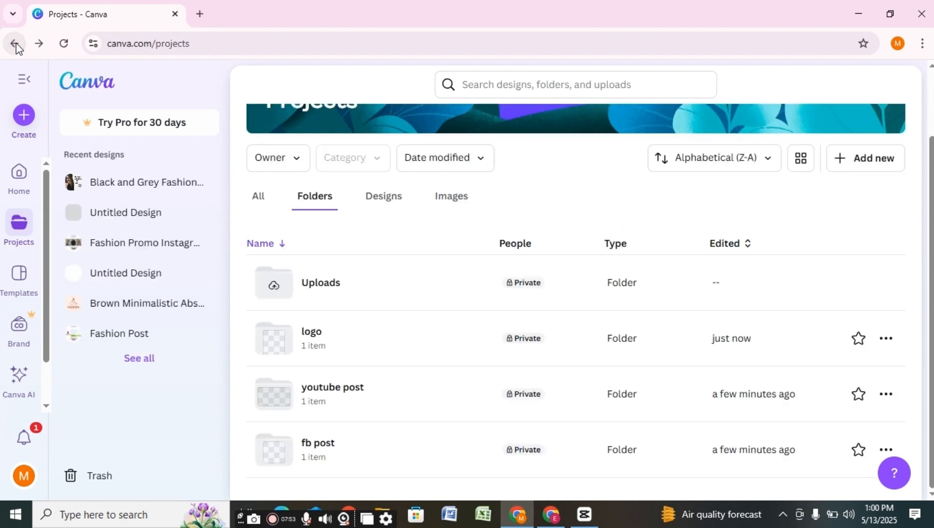
pyautogui.click(343, 395)
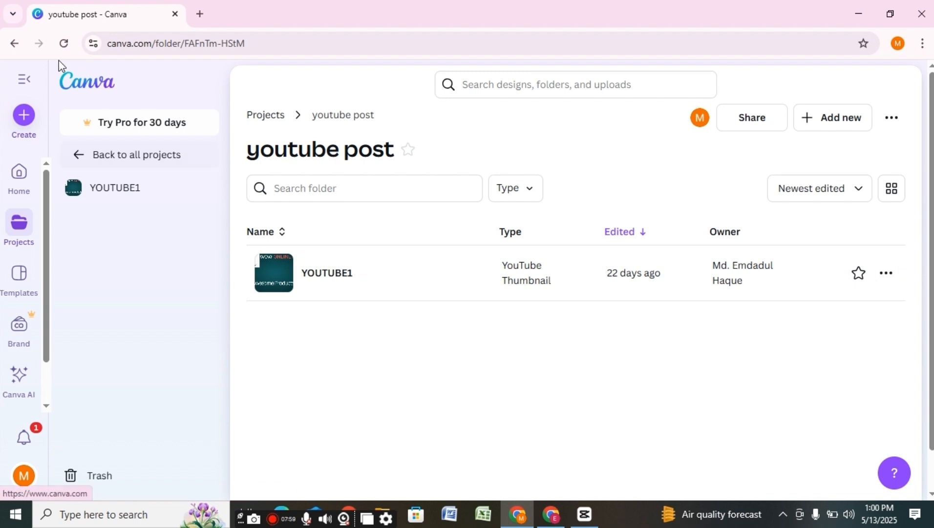
pyautogui.click(15, 45)
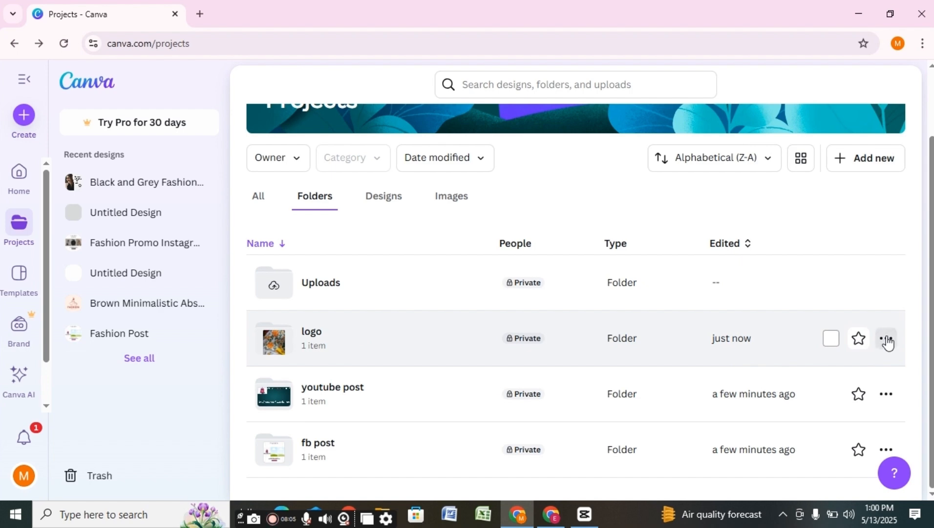
pyautogui.click(887, 339)
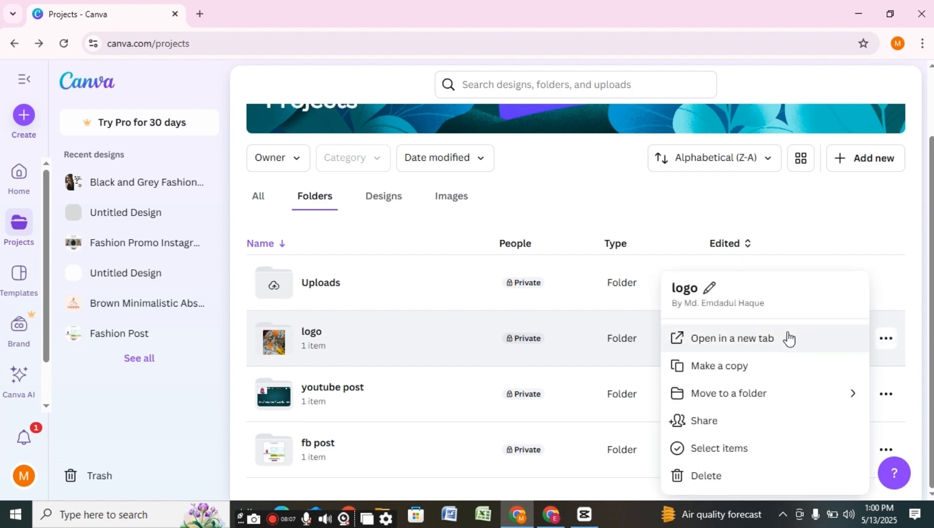
pyautogui.click(769, 344)
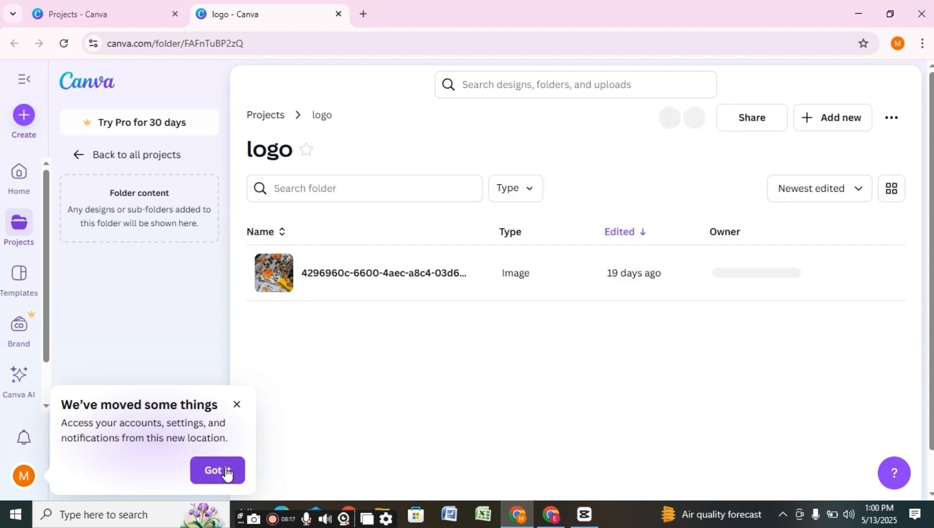
pyautogui.click(226, 470)
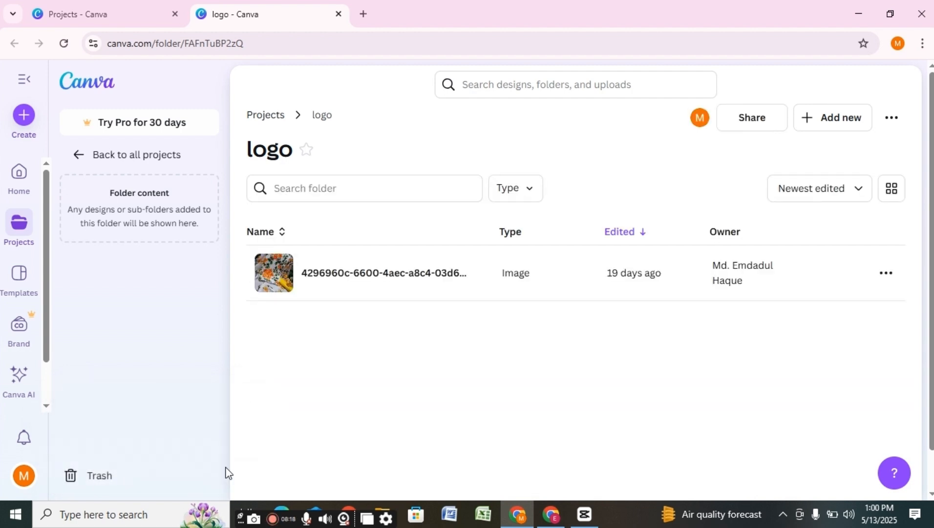
pyautogui.click(338, 14)
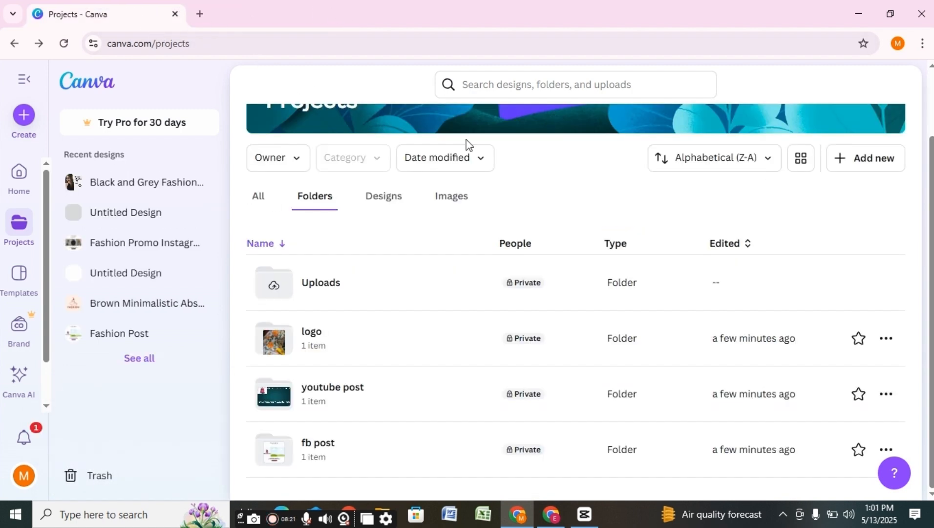
# - Make a copy of the logo folder, briefly viewing and closing its Share settings
pyautogui.click(886, 338)
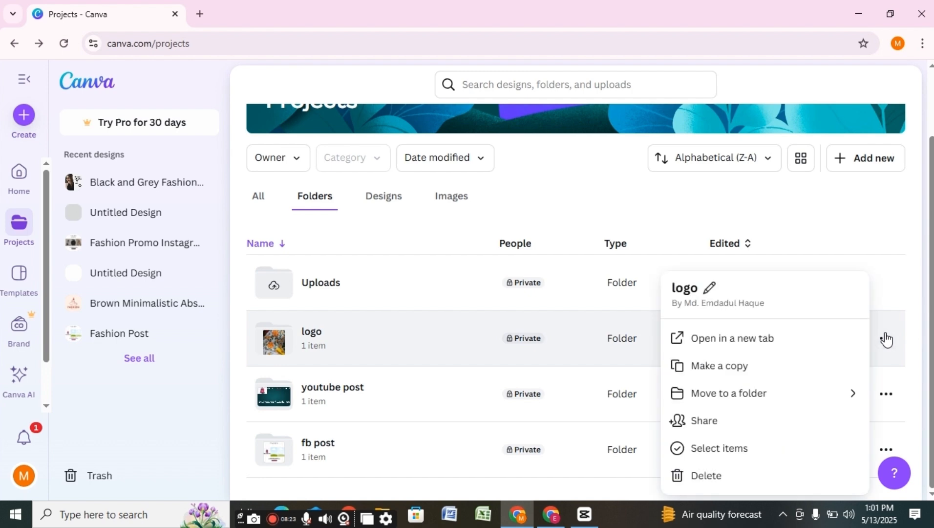
pyautogui.click(763, 371)
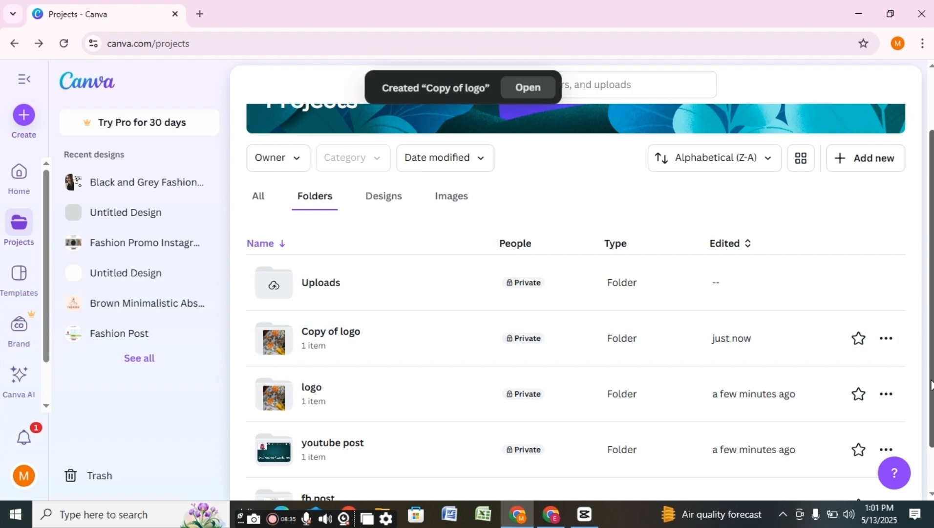
pyautogui.click(887, 394)
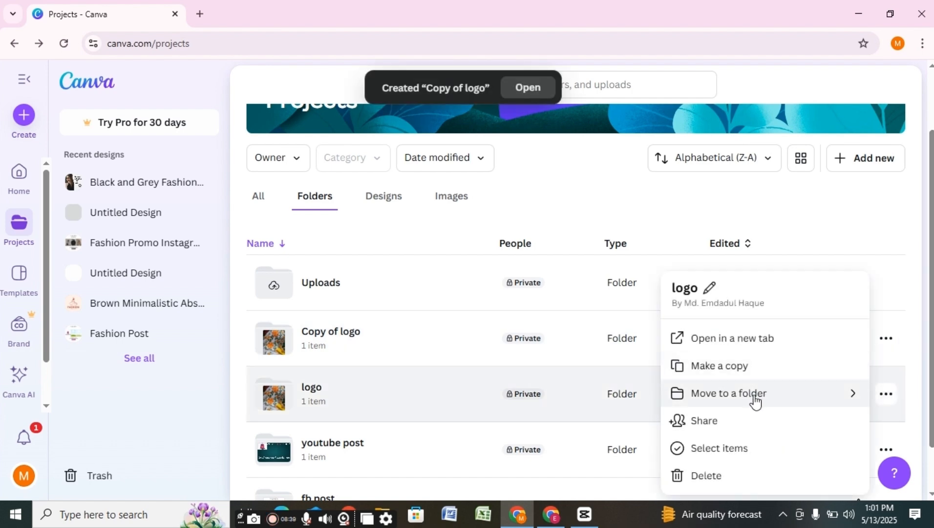
pyautogui.click(732, 421)
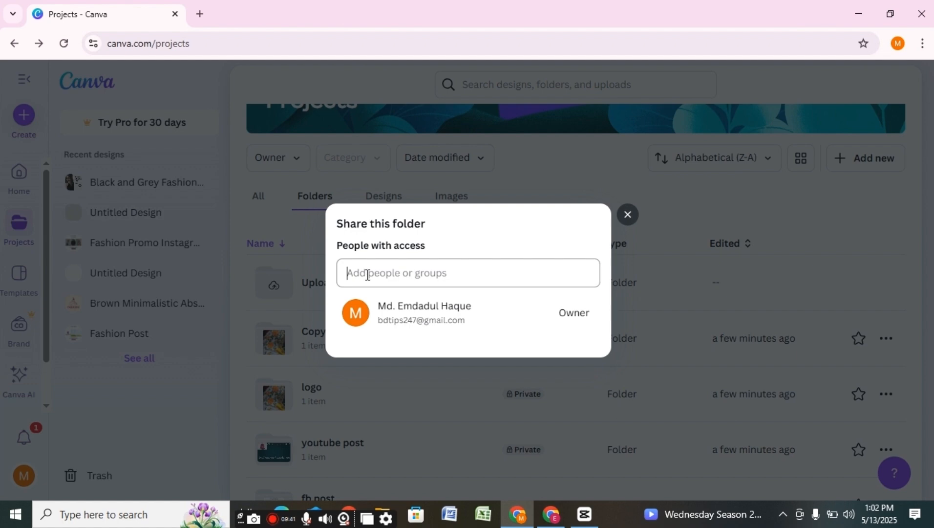
pyautogui.click(370, 272)
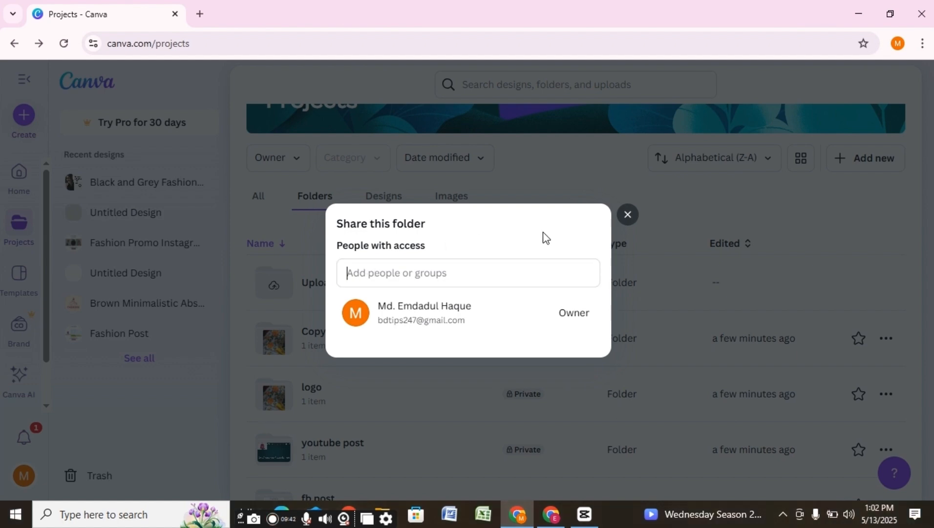
pyautogui.click(628, 217)
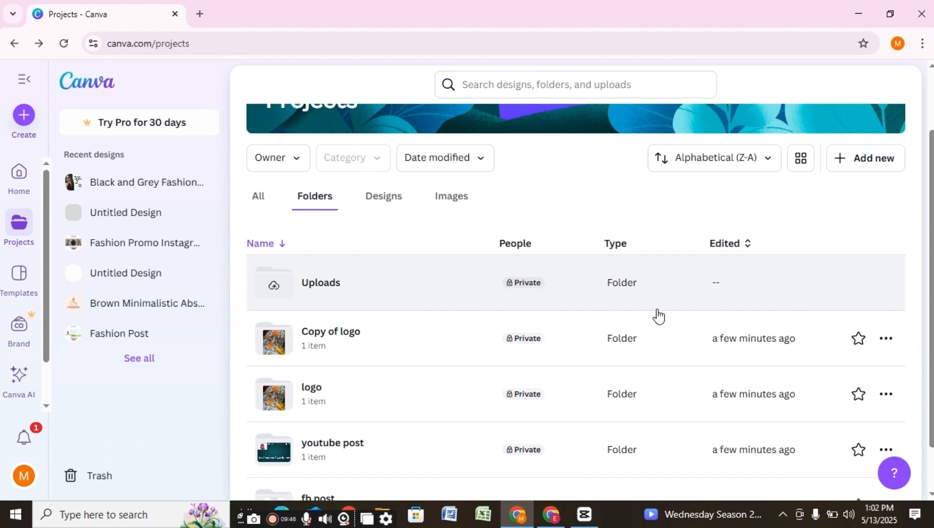
pyautogui.click(882, 342)
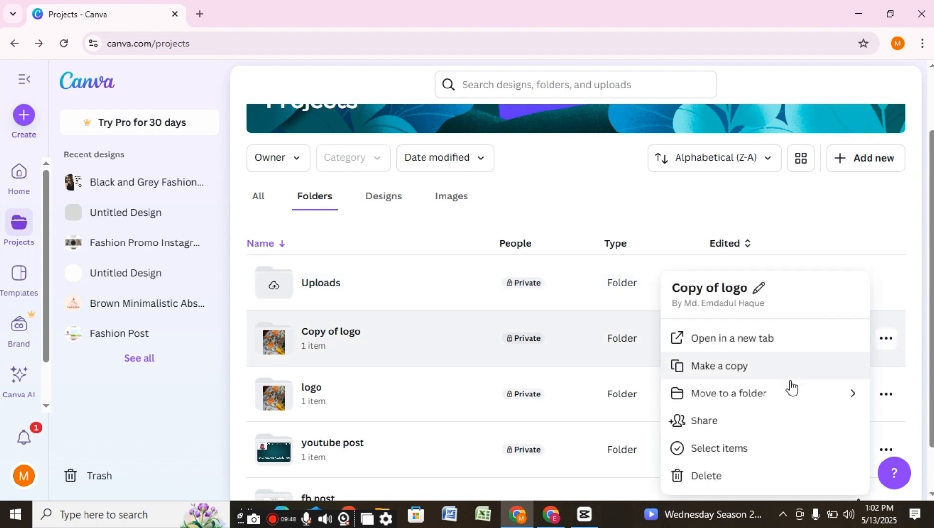
# - Delete the Copy of logo folder and confirm the permanent deletion
pyautogui.click(730, 455)
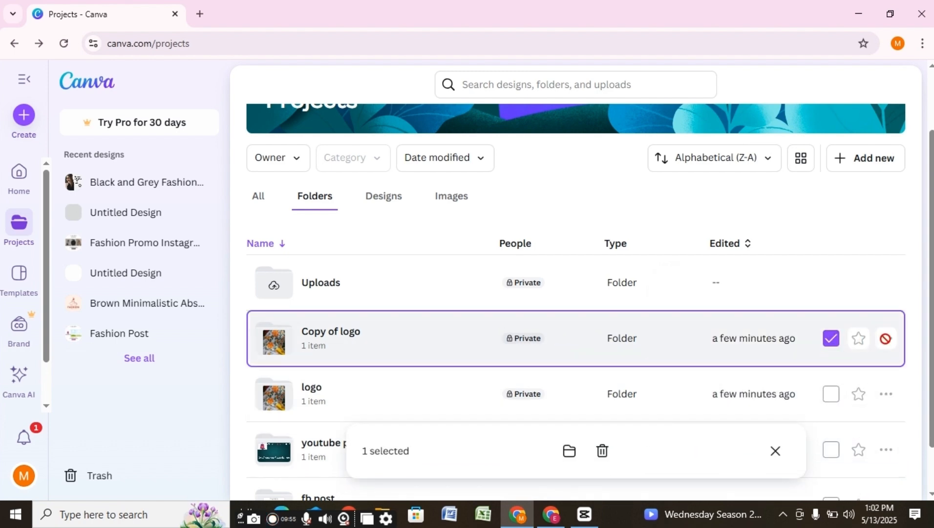
pyautogui.click(833, 348)
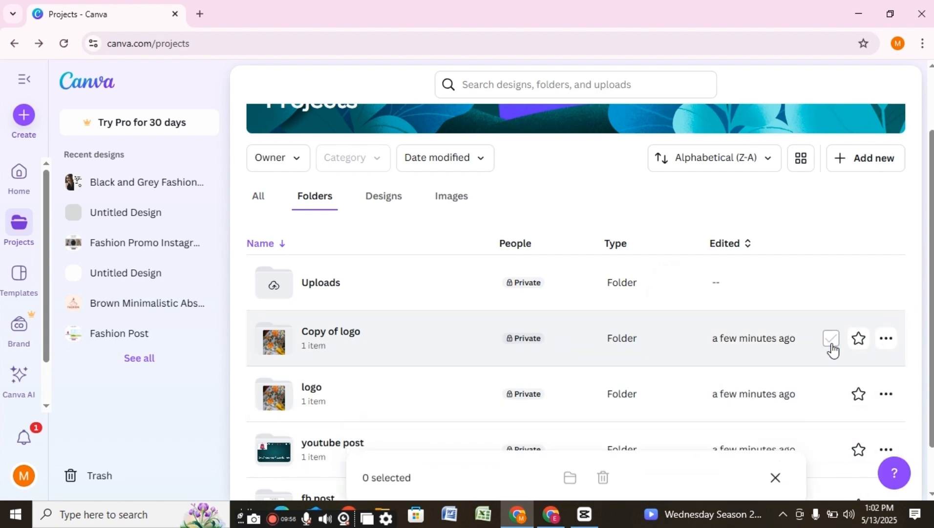
pyautogui.click(886, 338)
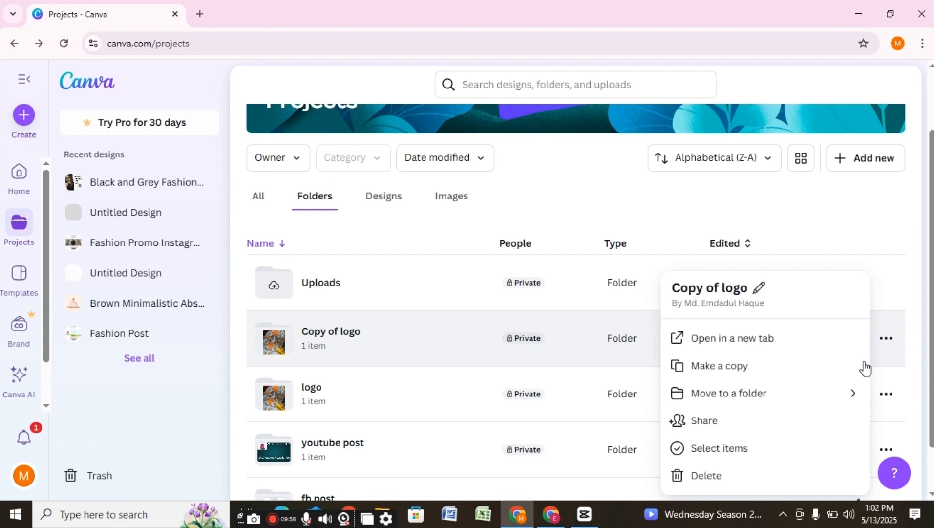
pyautogui.click(723, 480)
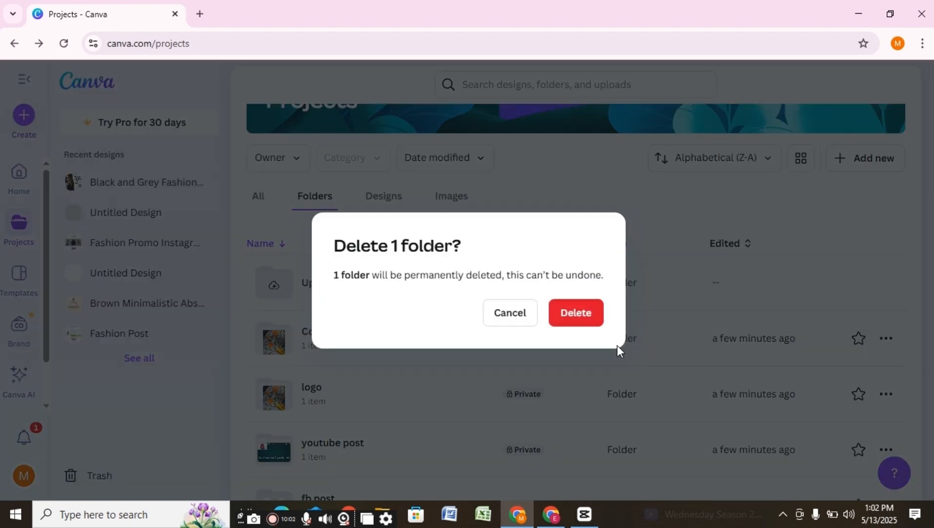
pyautogui.click(584, 319)
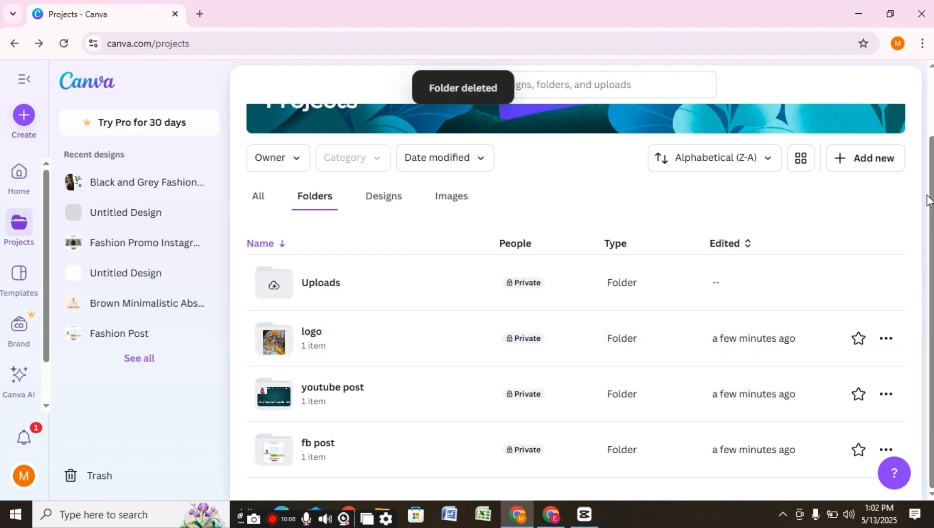
pyautogui.moveTo(932, 179); pyautogui.dragTo(933, 95)
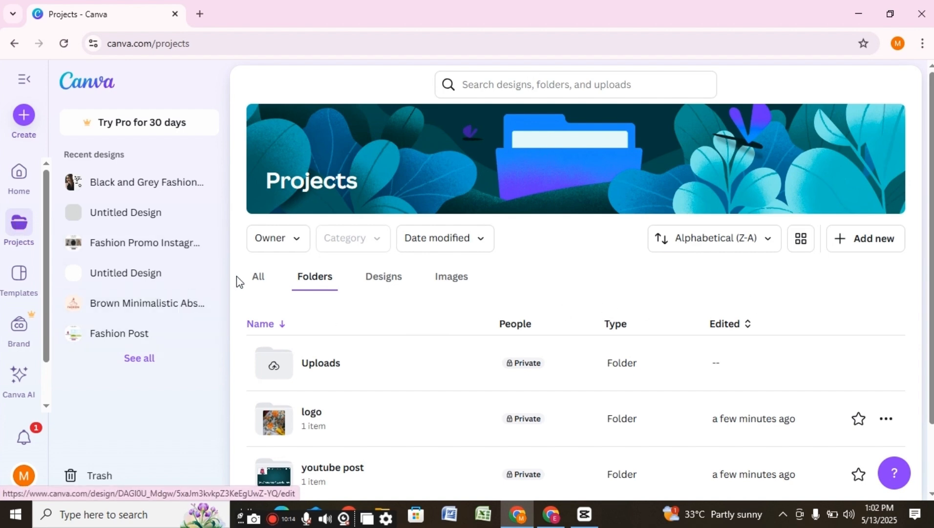
# - Filter all project items to the Logo category, leaving only the fashion logo design
pyautogui.click(255, 282)
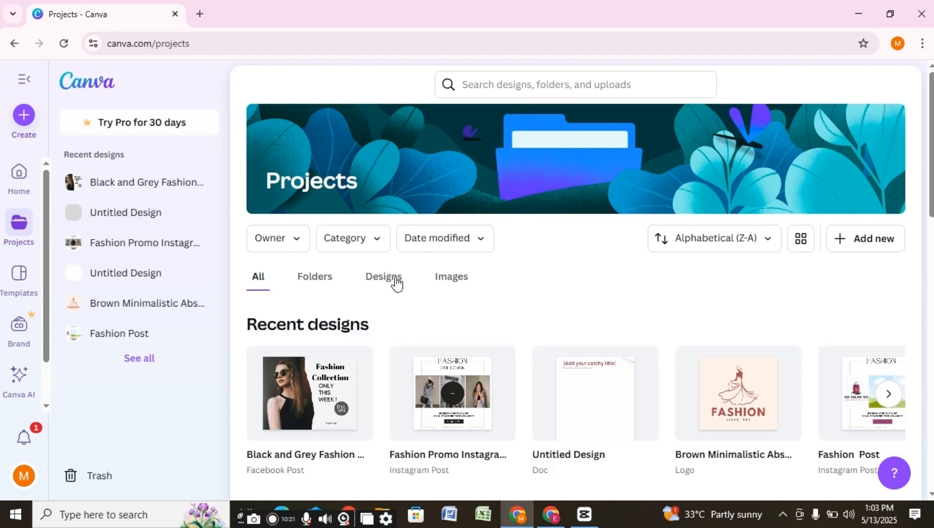
pyautogui.scroll(-2, 575, 281)
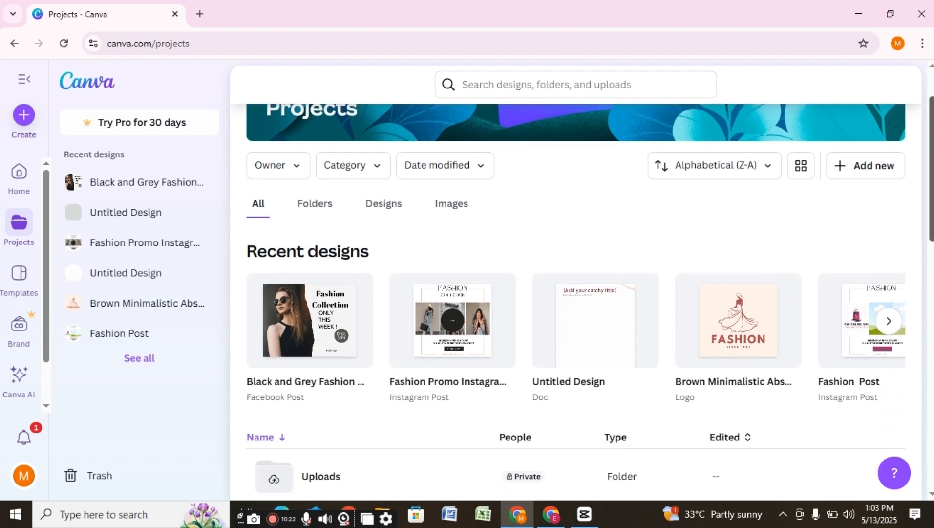
pyautogui.scroll(1, 576, 281)
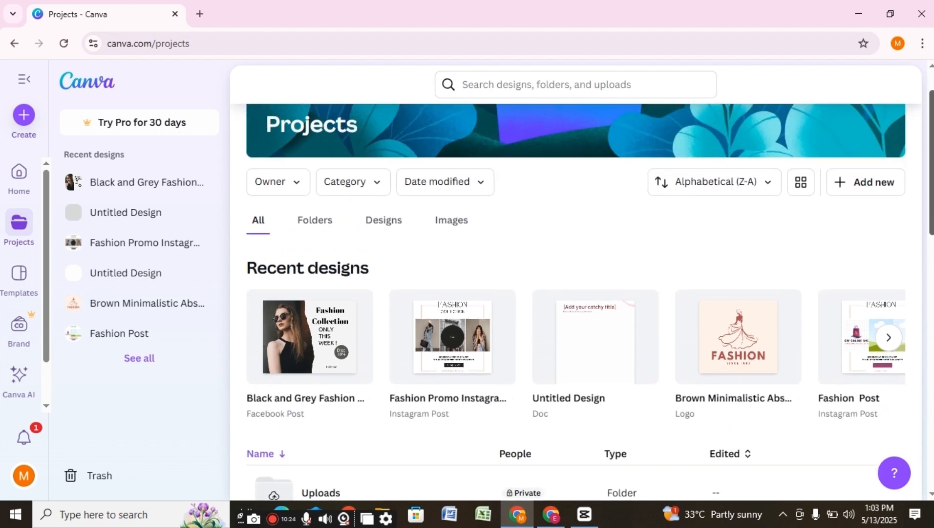
pyautogui.scroll(-3, 925, 111)
pyautogui.scroll(4, 925, 111)
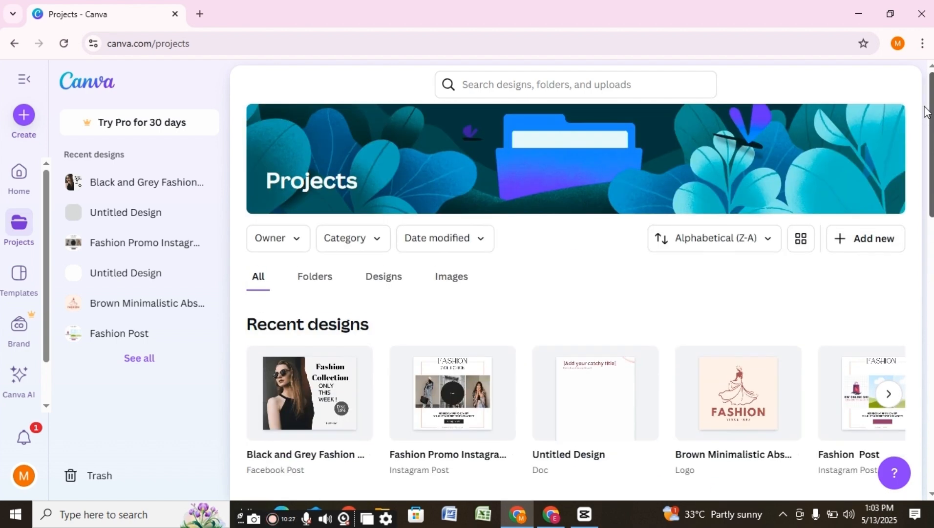
pyautogui.click(375, 244)
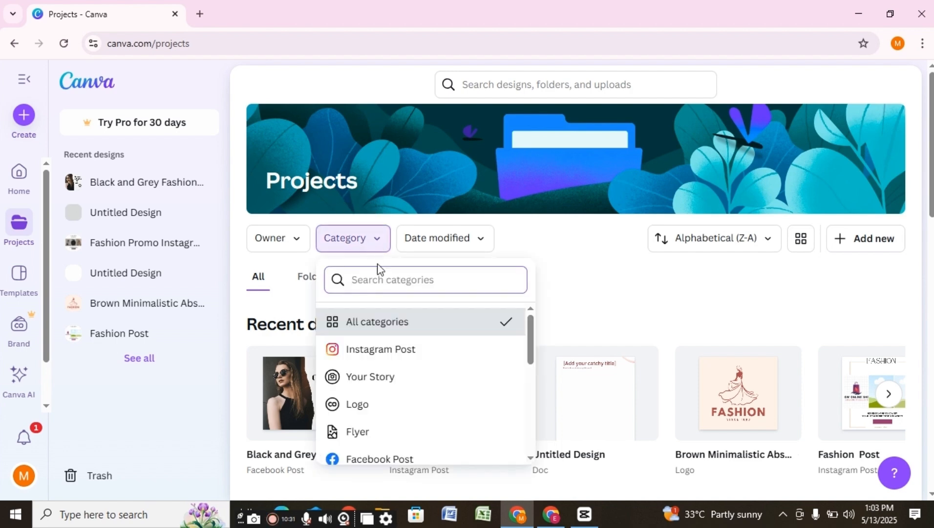
pyautogui.click(370, 400)
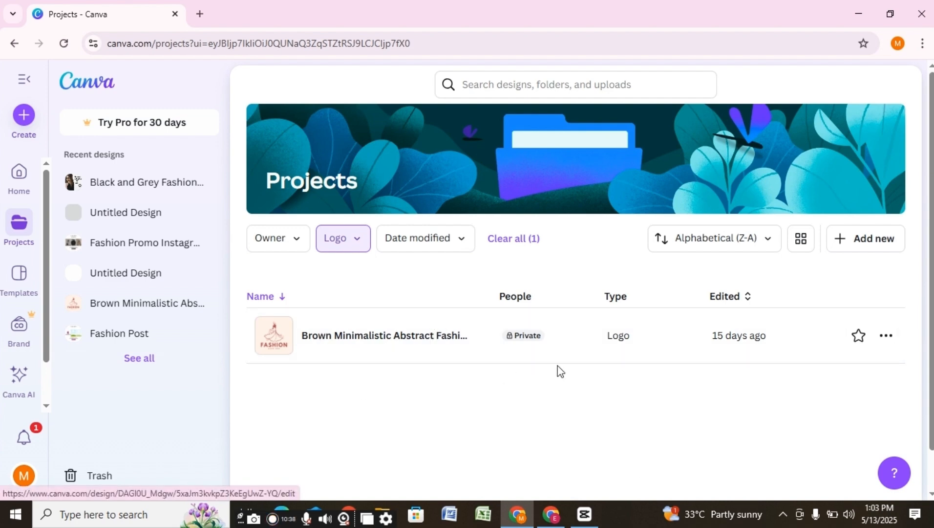
# - Open the Brown Minimalistic Abstract Fashion logo and delete its FASHION title
pyautogui.click(405, 342)
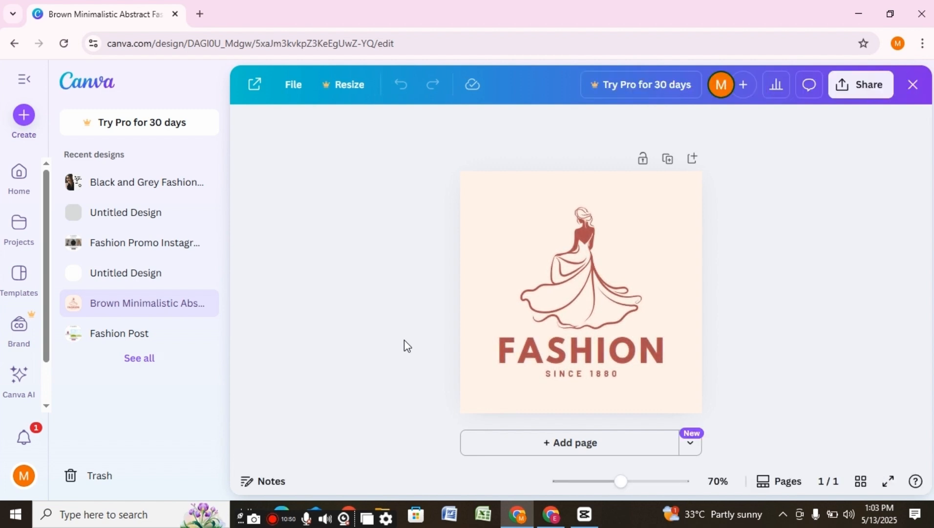
pyautogui.click(564, 359)
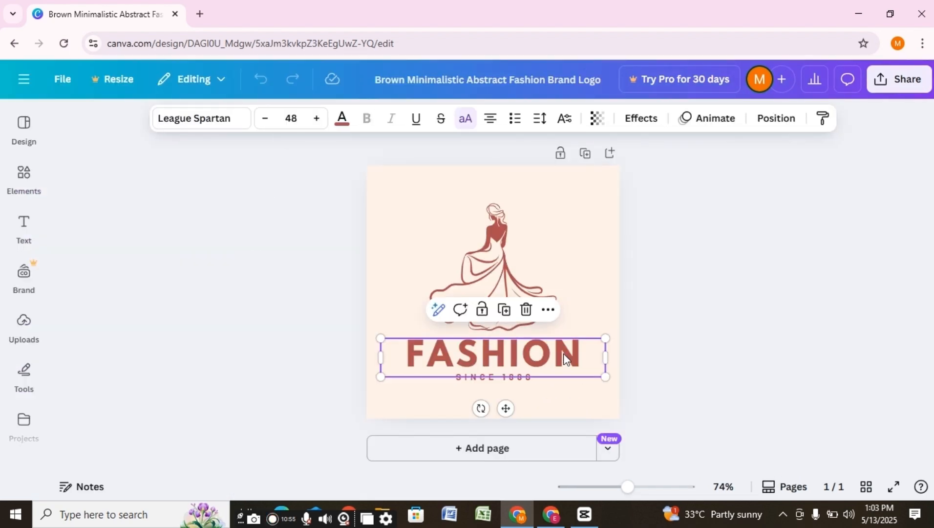
pyautogui.press('Delete')
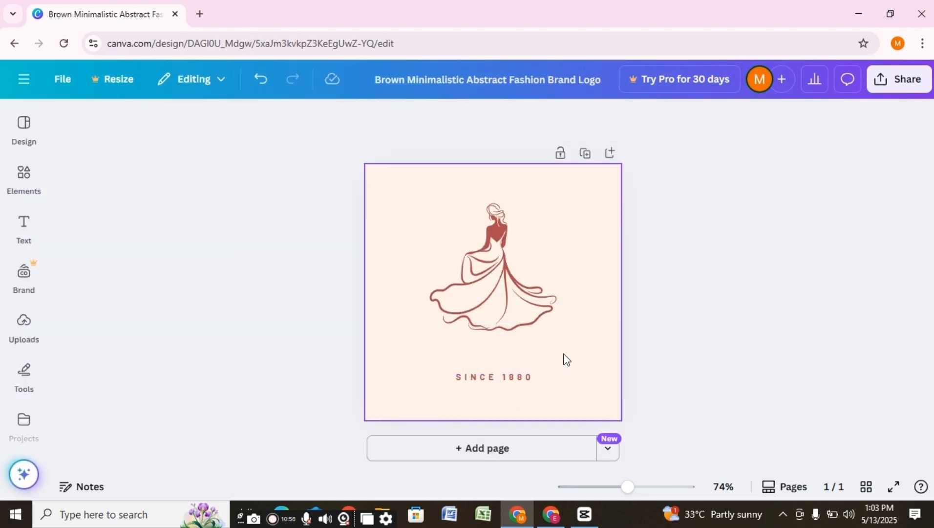
# - Replace the SINCE 1880 tagline with NEW
pyautogui.click(563, 382)
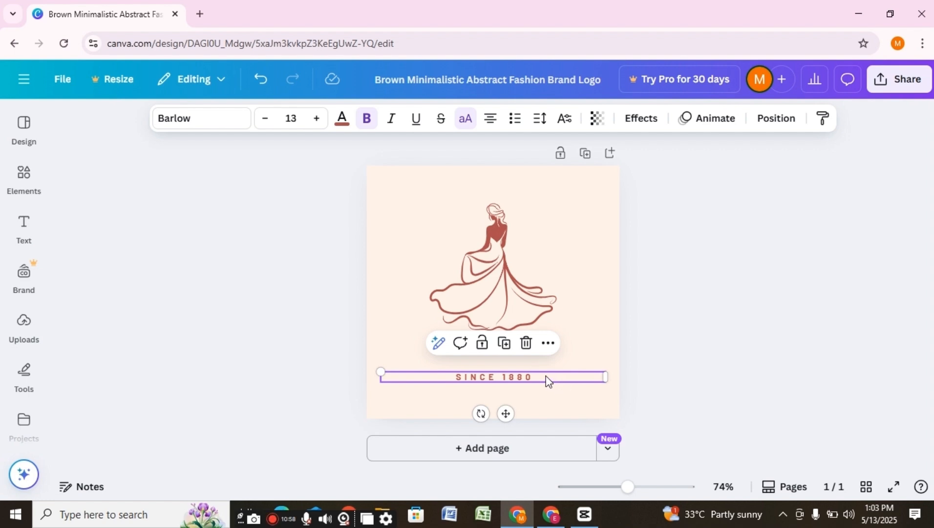
pyautogui.doubleClick(547, 378)
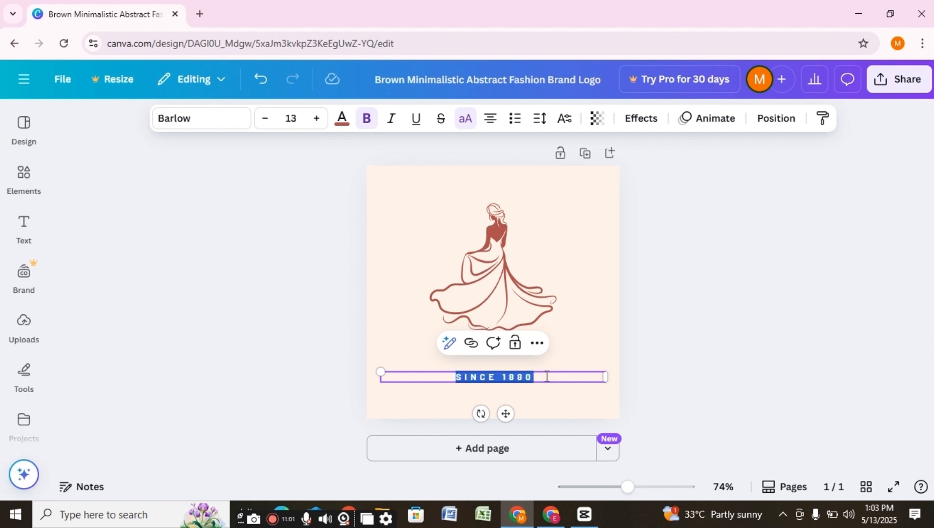
pyautogui.press('BackSpace')
pyautogui.write('NEW THIS ITEM')
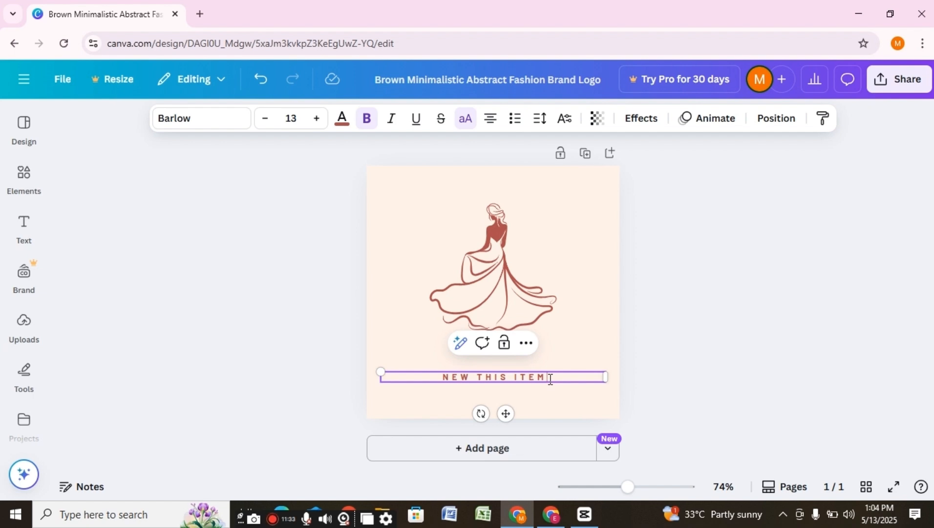
pyautogui.press('BackSpace')
pyautogui.press('BackSpace')
pyautogui.press('BackSpace')
pyautogui.press('BackSpace')
pyautogui.press('BackSpace')
pyautogui.press('BackSpace')
pyautogui.press('BackSpace')
pyautogui.press('BackSpace')
pyautogui.press('BackSpace')
pyautogui.press('BackSpace')
pyautogui.press('BackSpace')
pyautogui.press('BackSpace')
pyautogui.press('BackSpace')
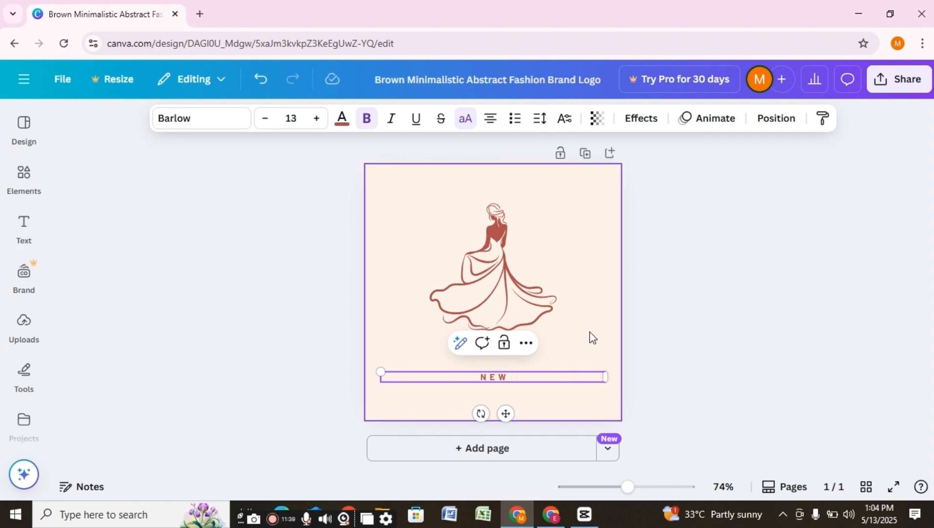
pyautogui.click(593, 317)
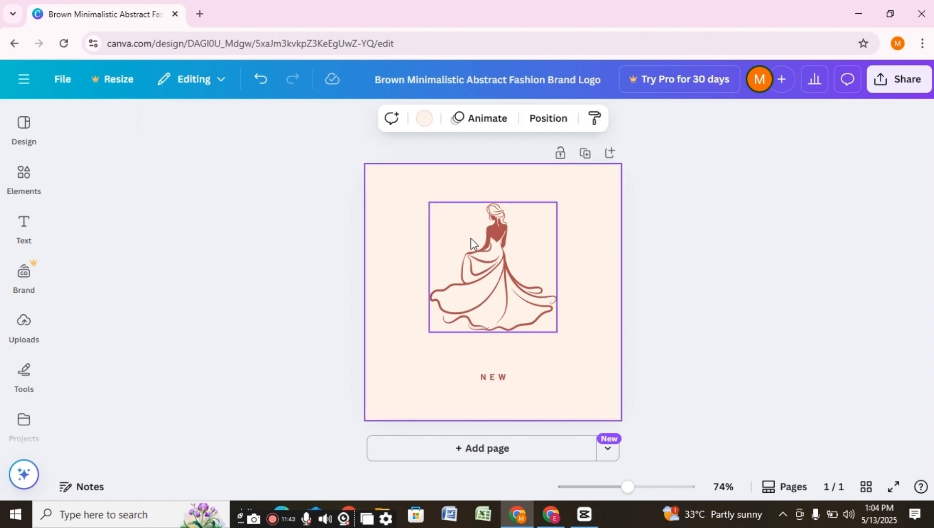
# - Add a text box above the dancing figure and type EID COLLECTION into it
pyautogui.click(24, 225)
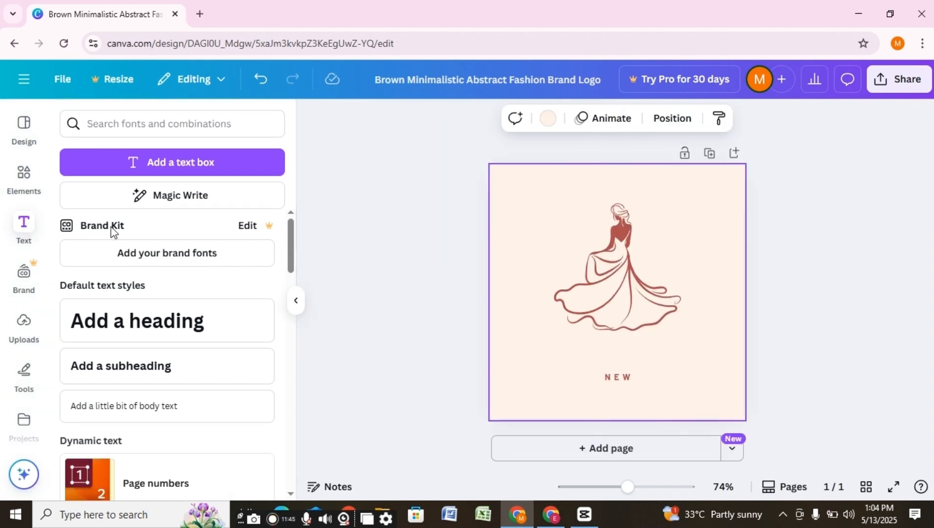
pyautogui.click(177, 164)
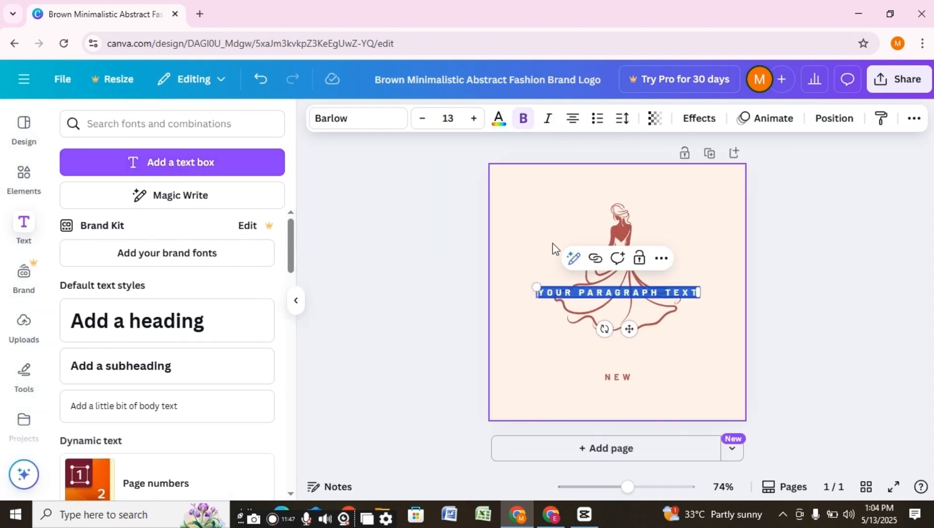
pyautogui.click(545, 315)
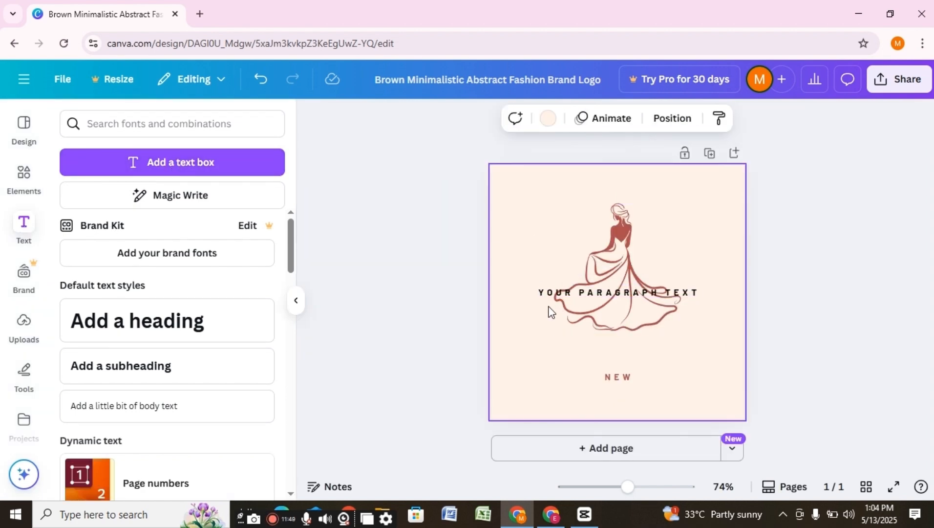
pyautogui.moveTo(549, 292); pyautogui.dragTo(529, 197)
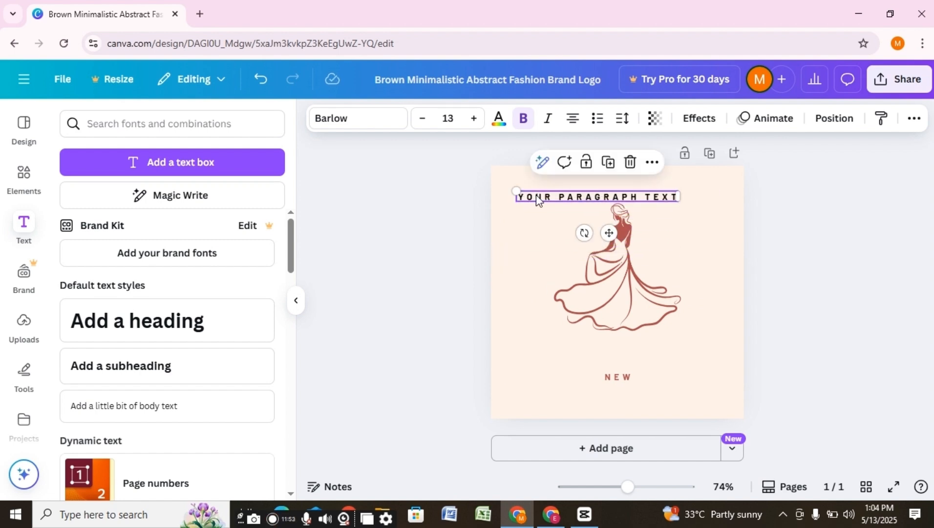
pyautogui.click(538, 196)
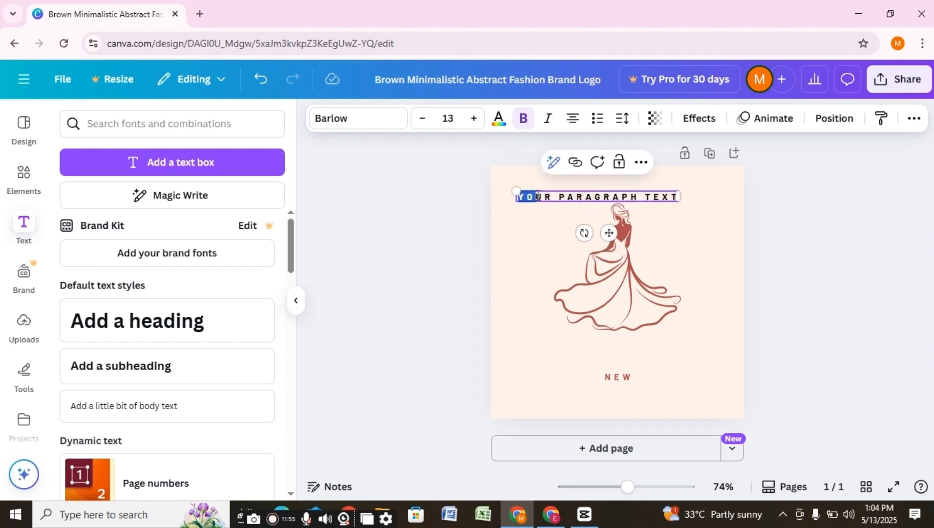
pyautogui.write('E')
pyautogui.write('ID C')
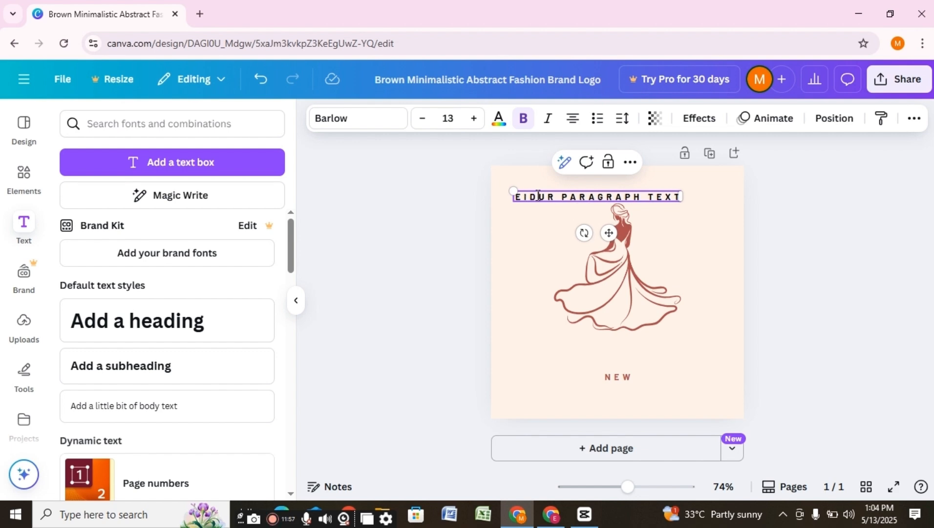
pyautogui.click(377, 120)
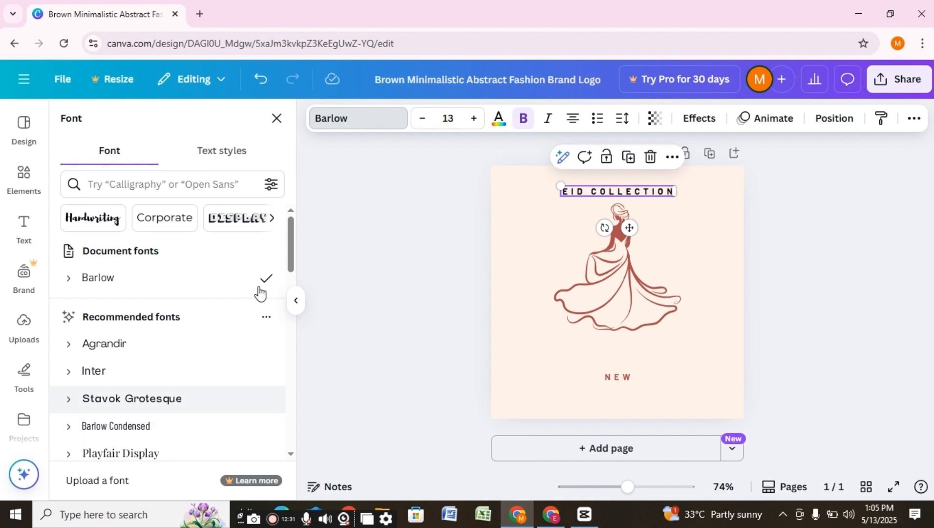
# - Try Lavonia Classy, then set the heading to Times New Roman and glance at Share options
pyautogui.moveTo(292, 240); pyautogui.dragTo(293, 279)
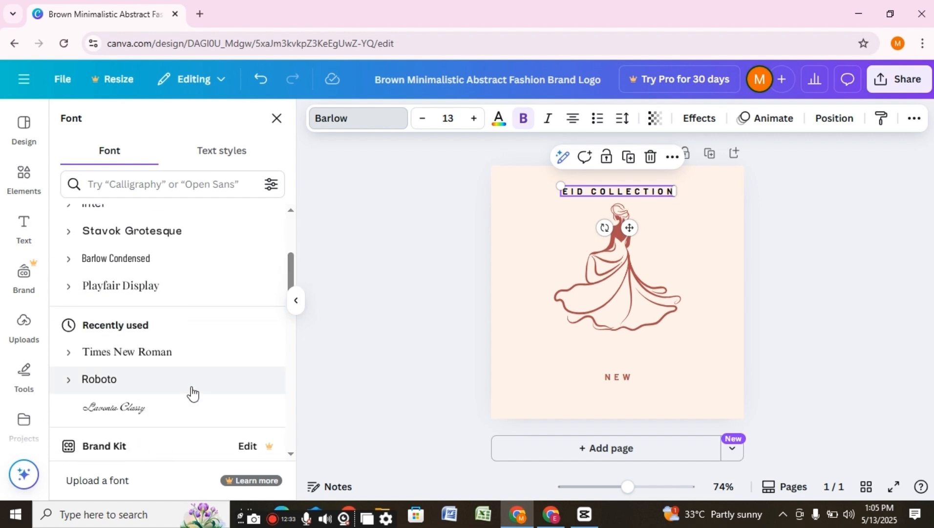
pyautogui.click(155, 413)
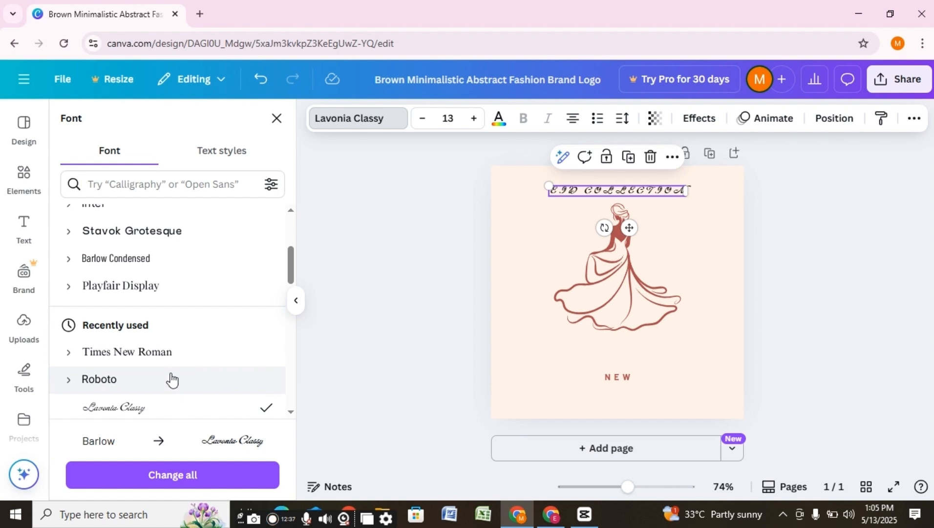
pyautogui.click(177, 350)
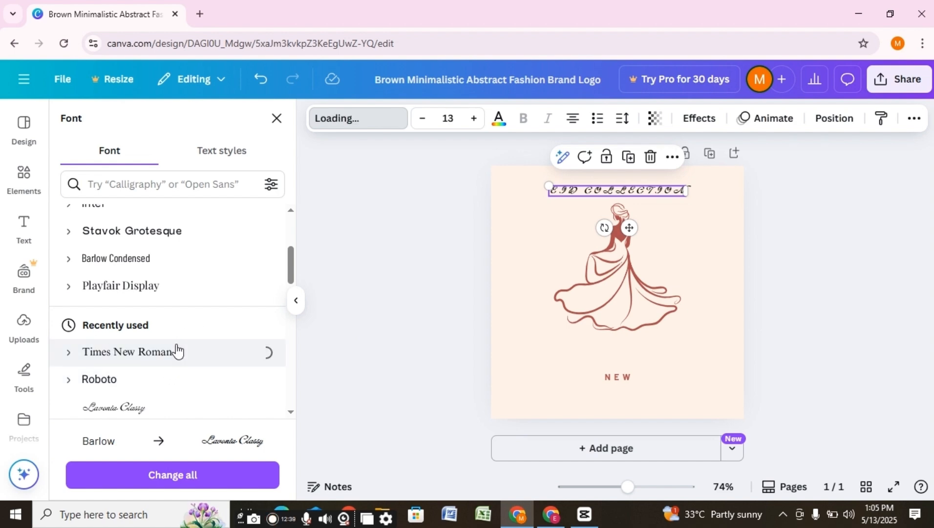
pyautogui.click(487, 297)
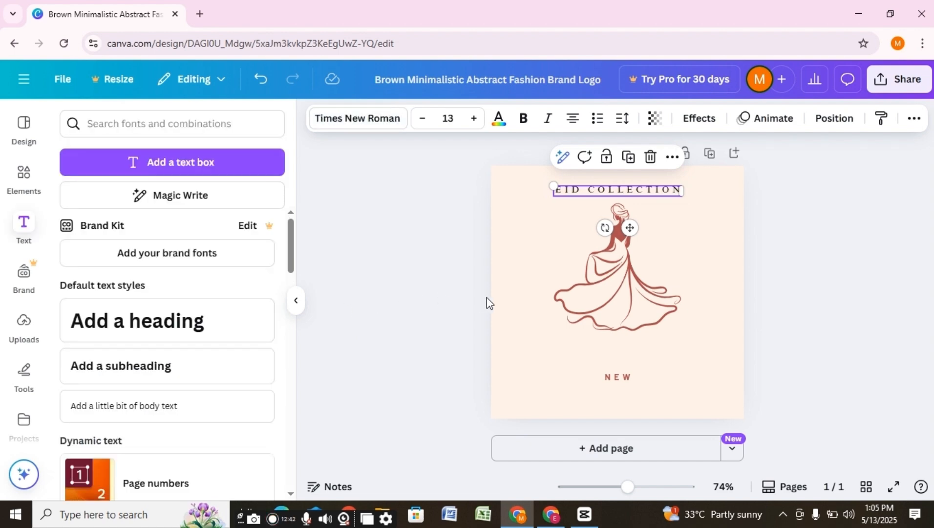
pyautogui.click(506, 274)
pyautogui.click(903, 79)
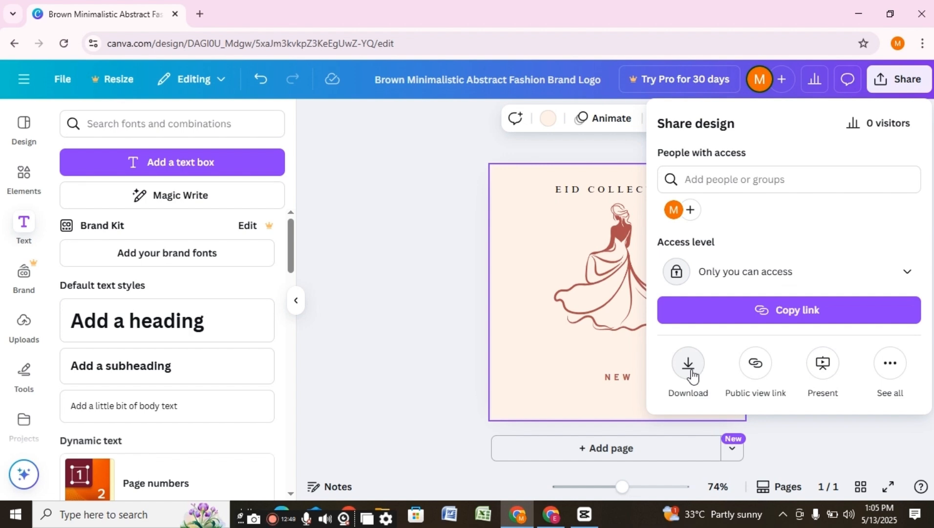
pyautogui.click(803, 433)
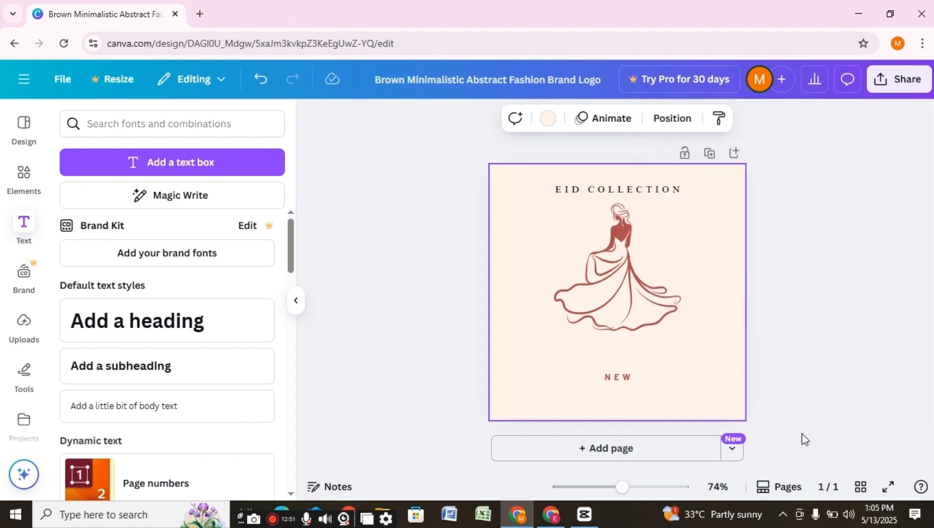